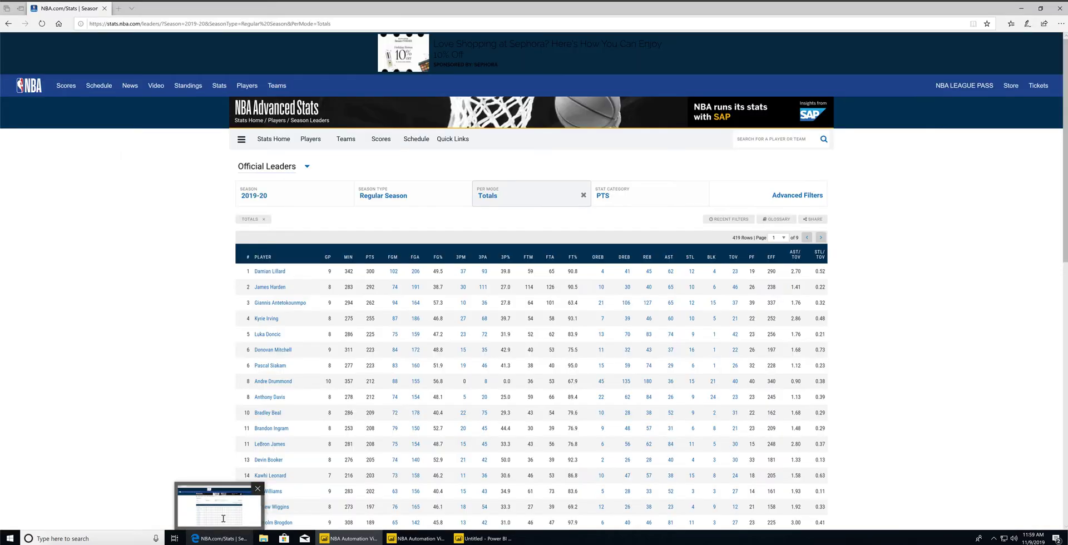
Search the web for "nba leader stats" and open the NBA.com/Stats Season Leaders result
{"action": "left_click", "coordinate": [341, 22]}
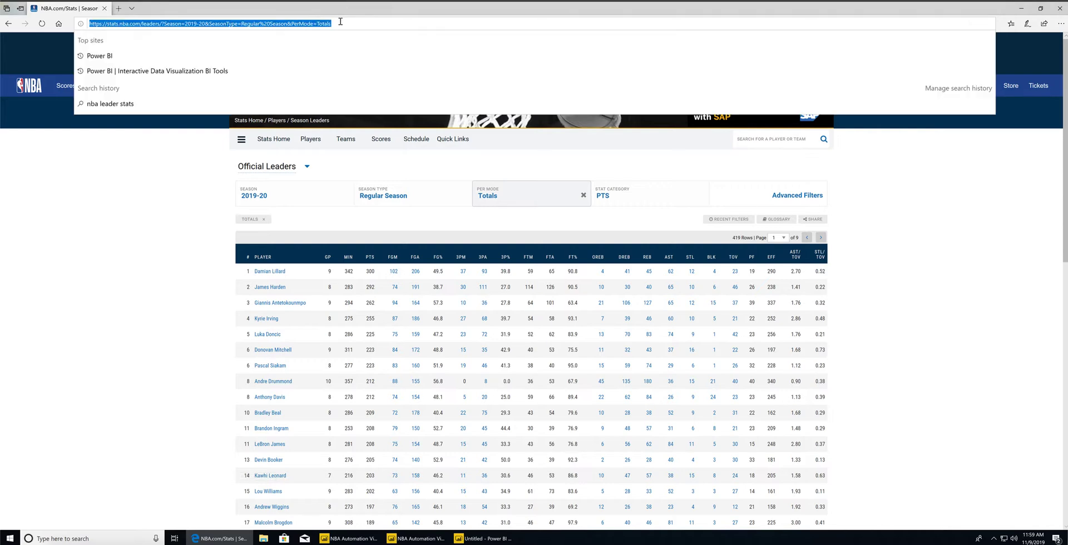
{"action": "type", "text": "nba l"}
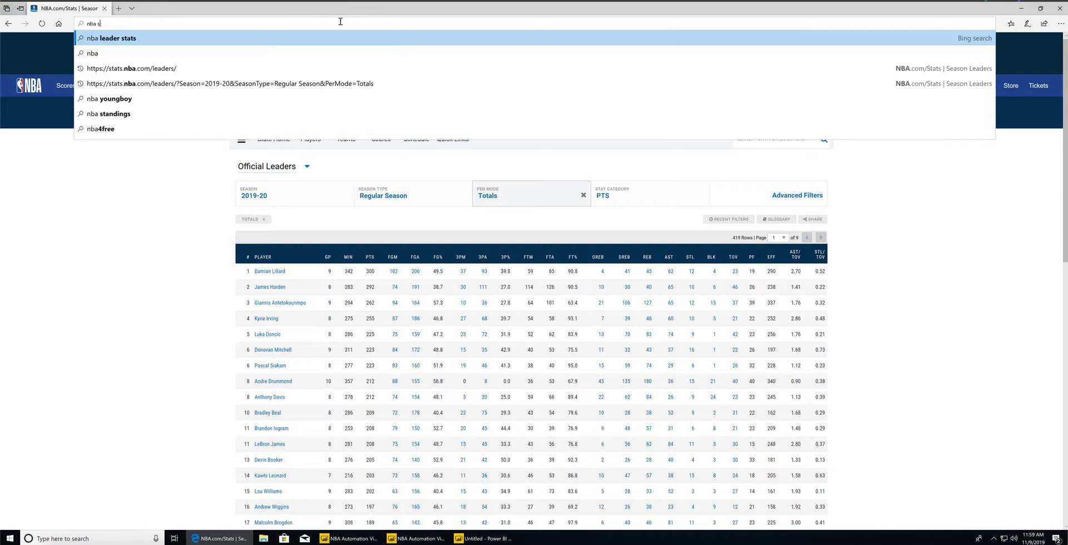
{"action": "type", "text": "eader"}
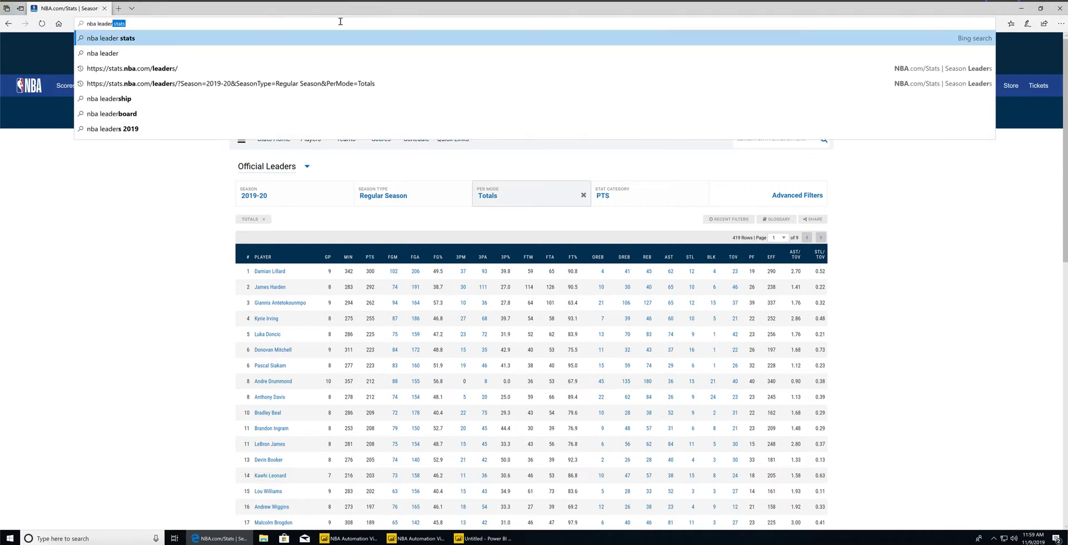
{"action": "key", "text": "Return"}
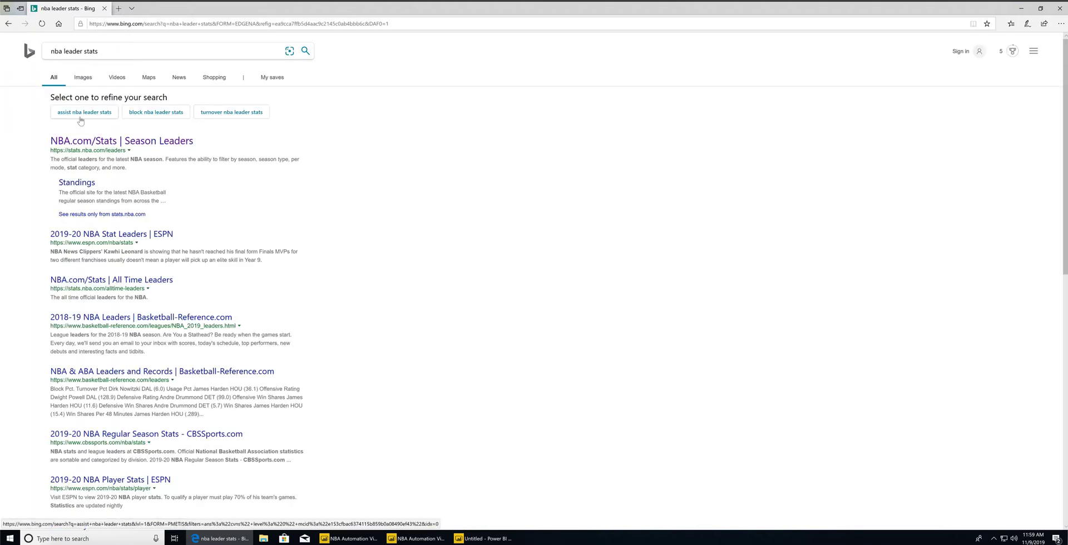
{"action": "left_click", "coordinate": [113, 142]}
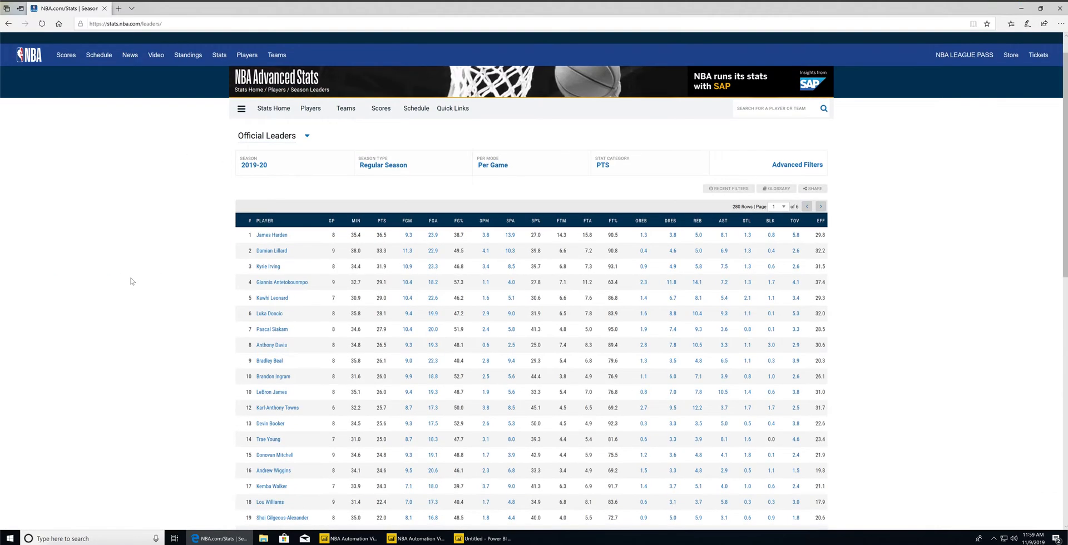
Set the Per Mode filter of the Official Leaders table to Totals for the 2019-20 regular season
{"action": "scroll", "coordinate": [132, 281], "scroll_direction": "down", "scroll_amount": 1}
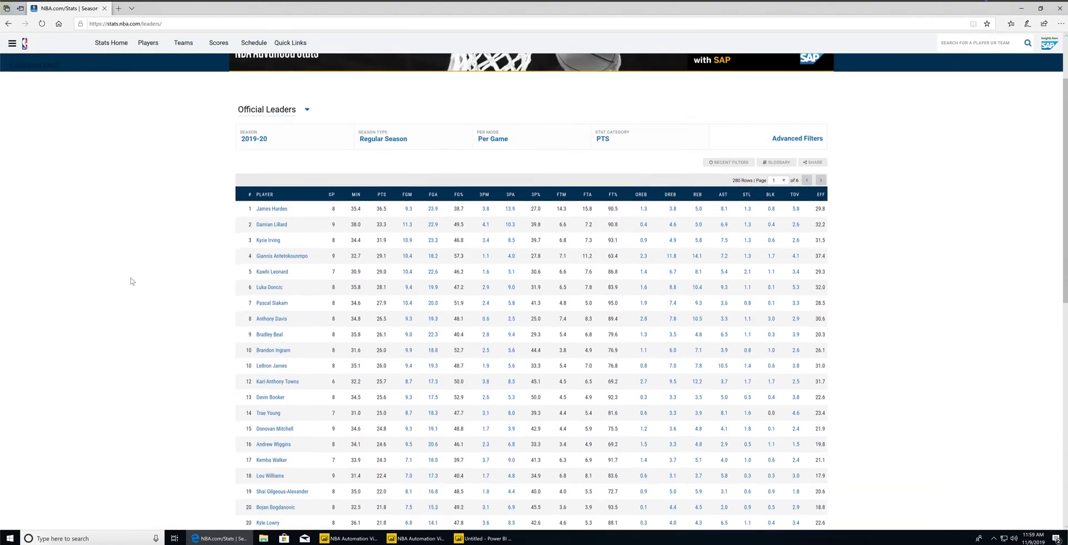
{"action": "scroll", "coordinate": [132, 281], "scroll_direction": "up", "scroll_amount": 2}
{"action": "scroll", "coordinate": [132, 281], "scroll_direction": "down", "scroll_amount": 10}
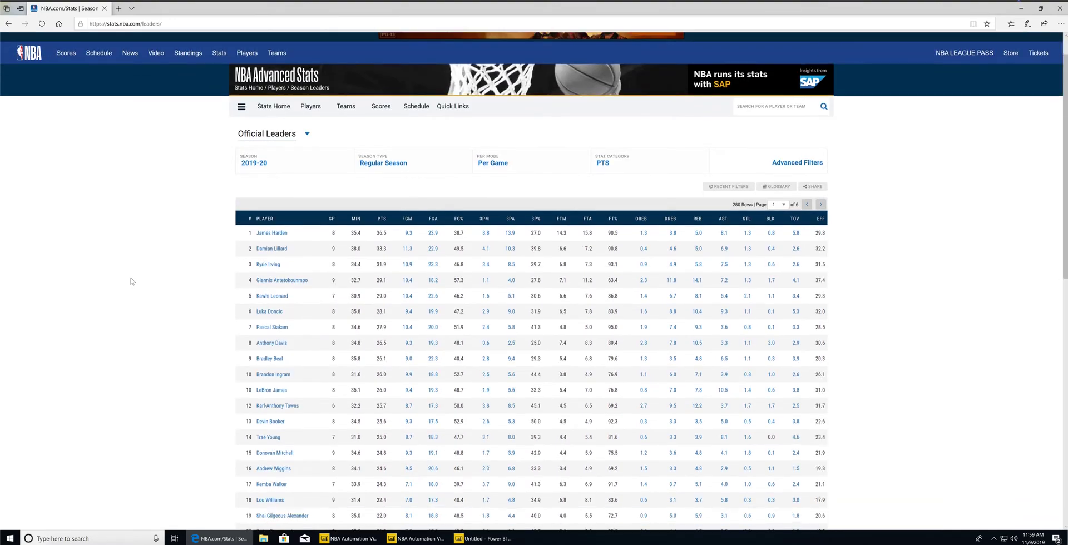
{"action": "scroll", "coordinate": [132, 281], "scroll_direction": "up", "scroll_amount": 2}
{"action": "scroll", "coordinate": [131, 281], "scroll_direction": "up", "scroll_amount": 7}
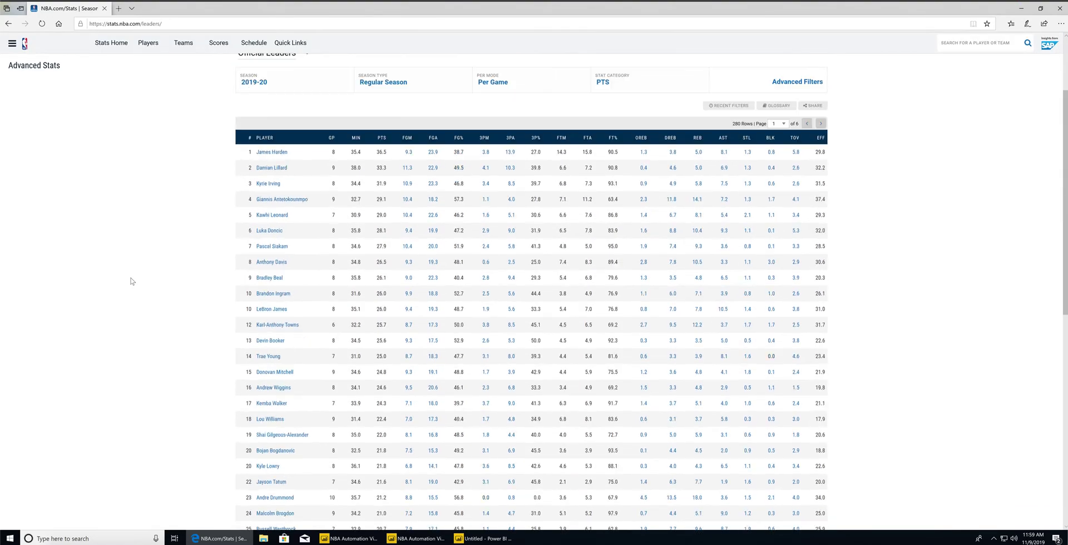
{"action": "scroll", "coordinate": [132, 281], "scroll_direction": "up", "scroll_amount": 2}
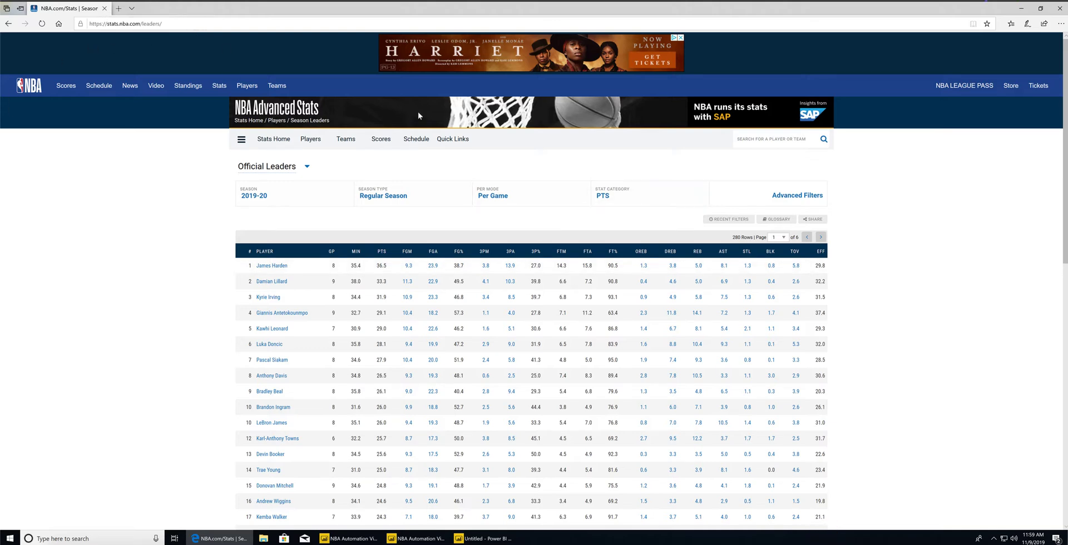
{"action": "left_click", "coordinate": [513, 192]}
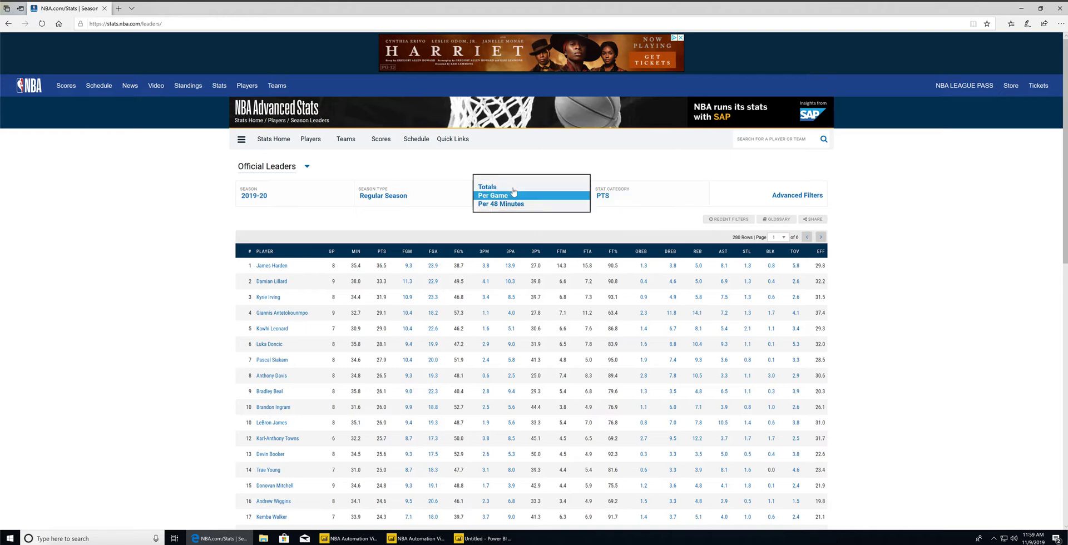
{"action": "left_click", "coordinate": [509, 187]}
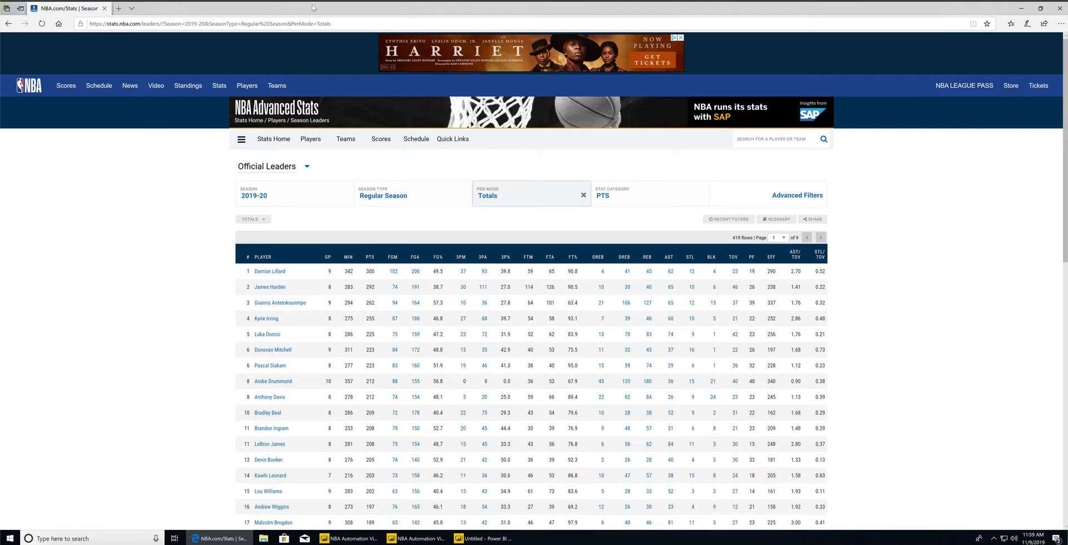
Examine the web address of the filtered leaders page, including its Season, SeasonType and PerMode parameters
{"action": "left_click", "coordinate": [344, 25]}
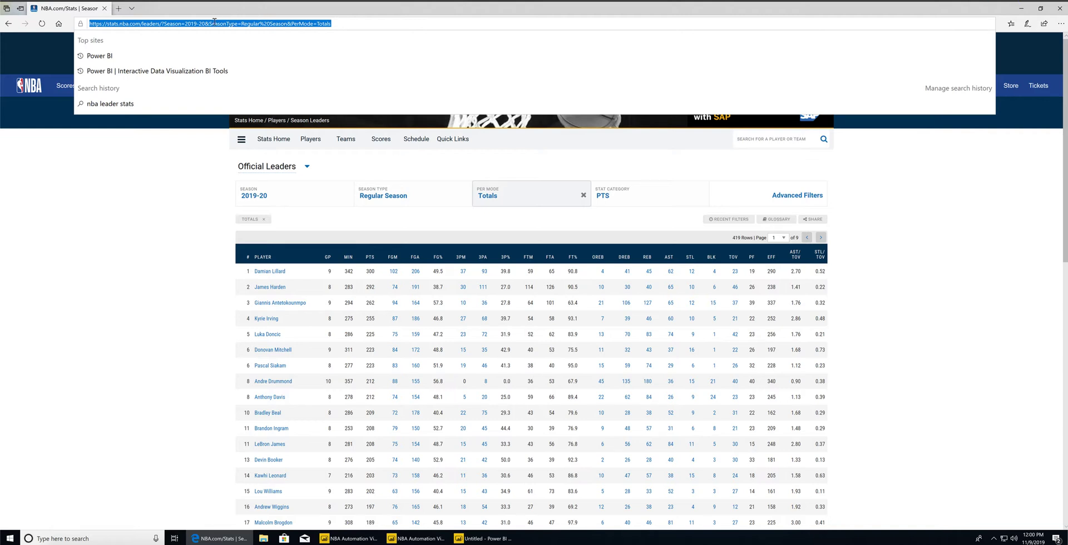
{"action": "left_click", "coordinate": [353, 24]}
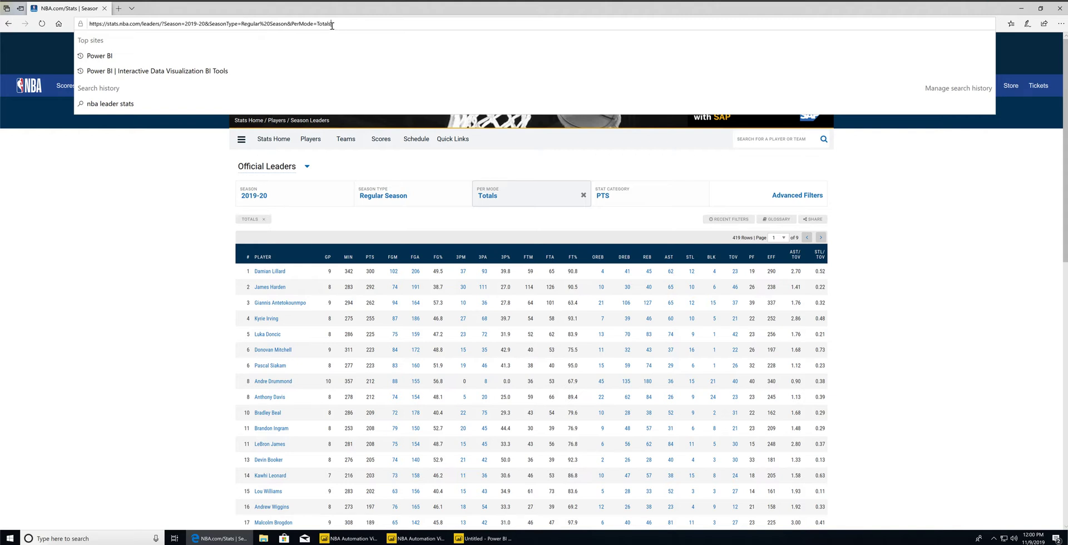
{"action": "left_click", "coordinate": [106, 198]}
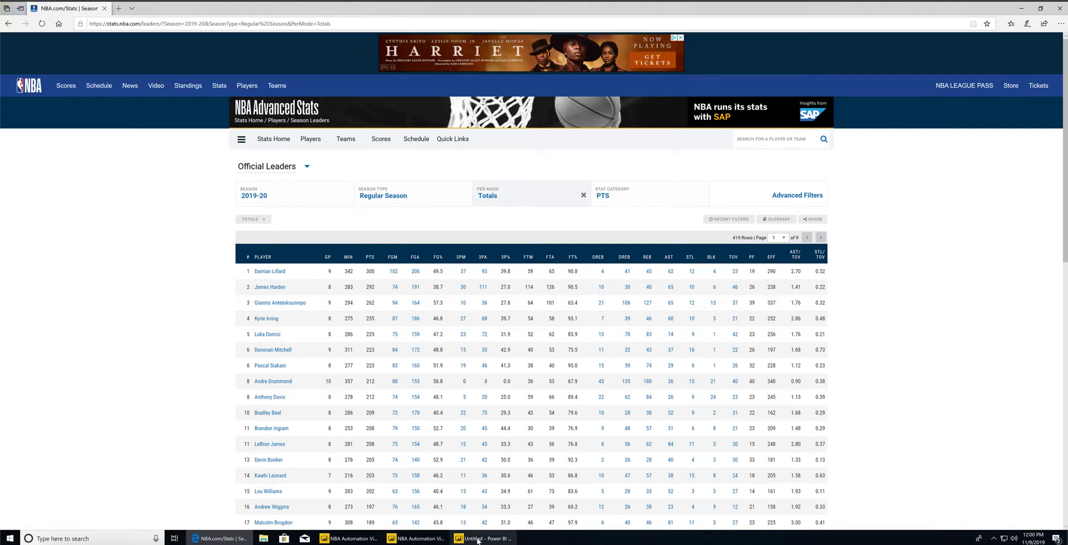
Switch to the NBA Automation Video report in Power BI Desktop and look through the players in the Player Selection slicer
{"action": "mouse_move", "coordinate": [477, 540]}
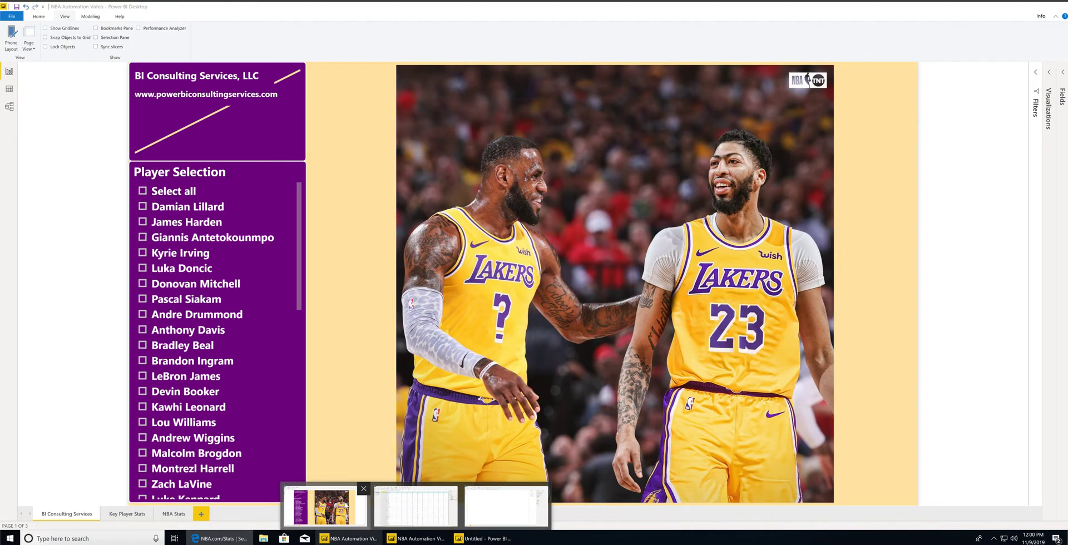
{"action": "left_click", "coordinate": [324, 506]}
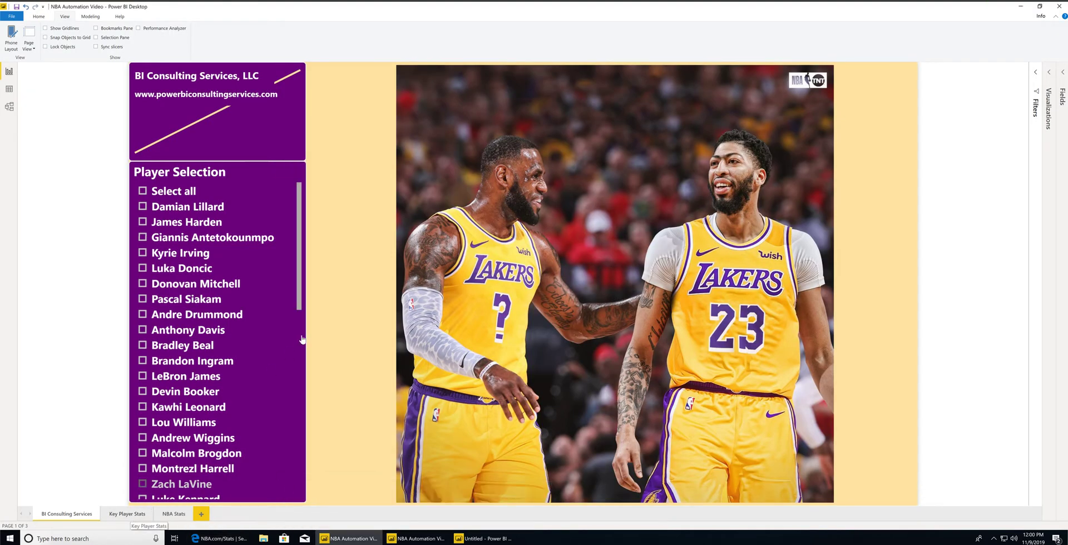
{"action": "scroll", "coordinate": [265, 362], "scroll_direction": "down", "scroll_amount": 10}
{"action": "scroll", "coordinate": [265, 362], "scroll_direction": "down", "scroll_amount": 3}
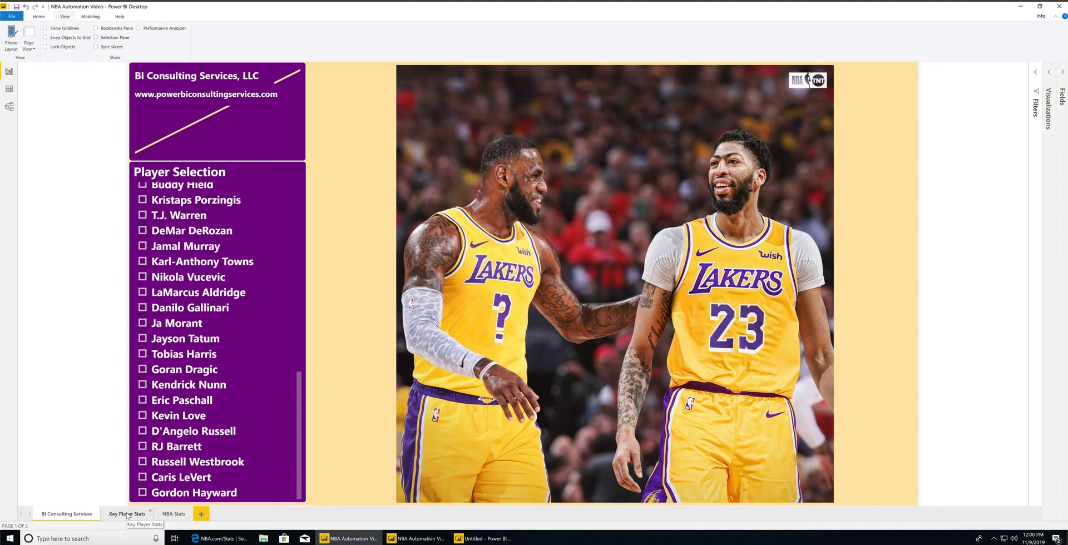
{"action": "scroll", "coordinate": [225, 289], "scroll_direction": "up", "scroll_amount": 10}
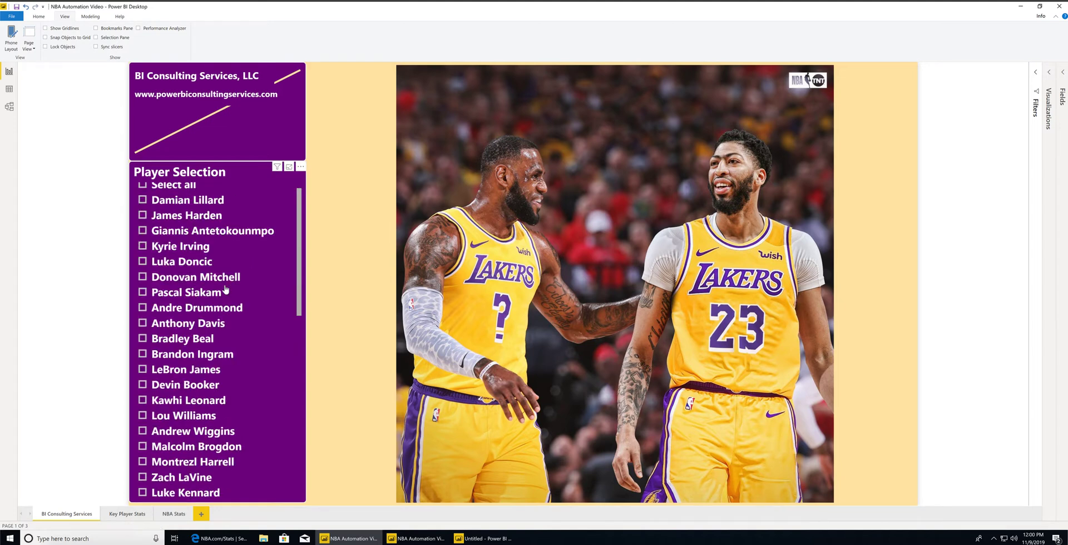
{"action": "left_click", "coordinate": [186, 210]}
{"action": "left_click", "coordinate": [187, 210]}
Review the charts on the Key Player Stats page and all columns of the ranking table on the NBA Stats page
{"action": "left_click", "coordinate": [124, 515]}
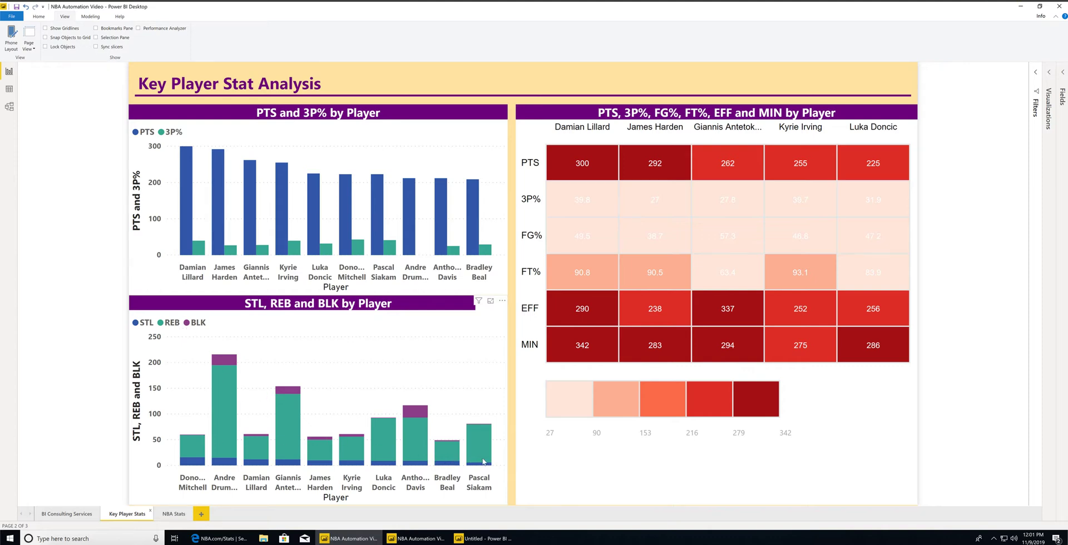
{"action": "mouse_move", "coordinate": [478, 460]}
{"action": "left_click", "coordinate": [181, 516]}
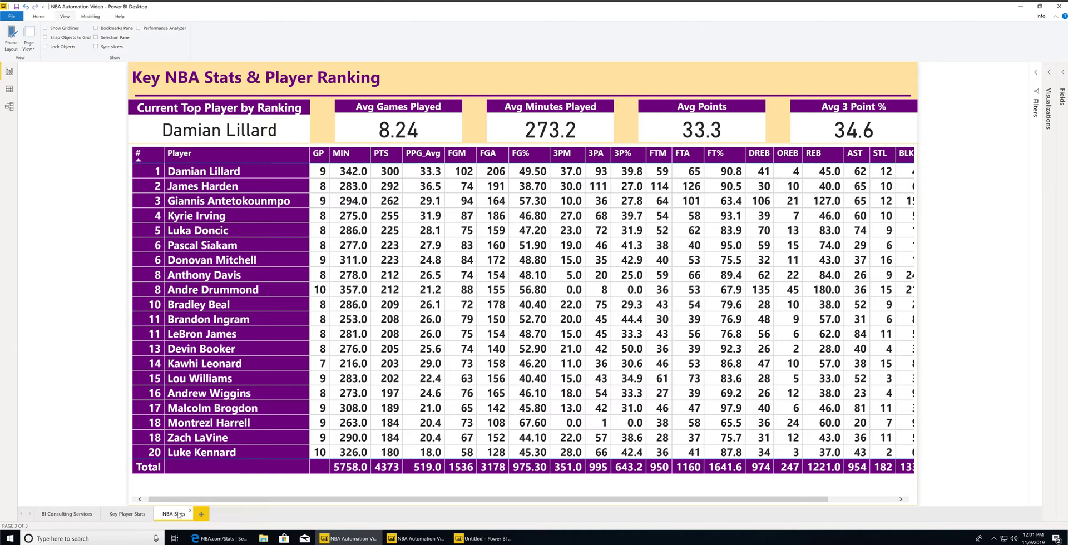
{"action": "scroll", "coordinate": [374, 335], "scroll_direction": "right", "scroll_amount": 3}
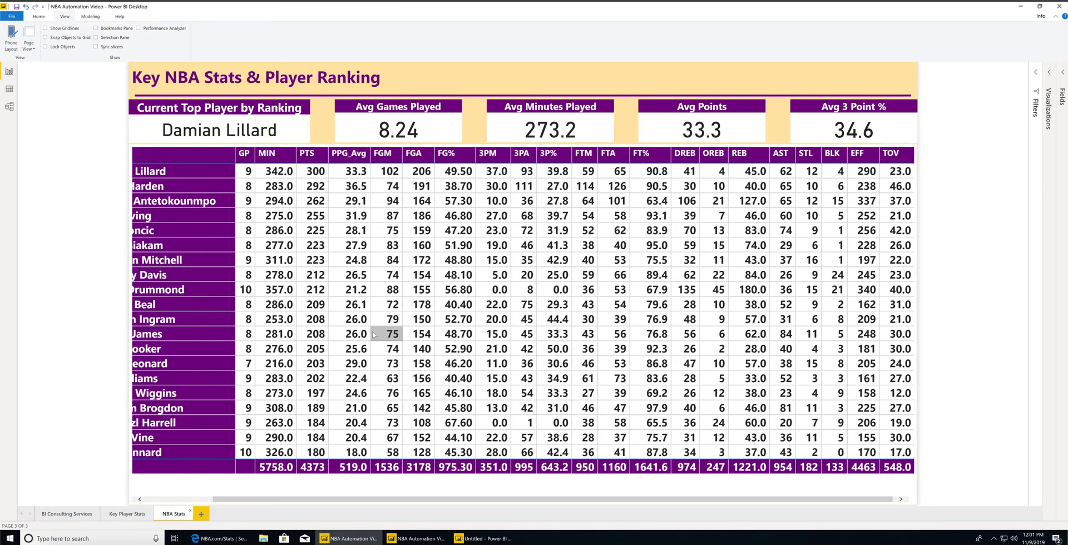
{"action": "scroll", "coordinate": [374, 334], "scroll_direction": "left", "scroll_amount": 1}
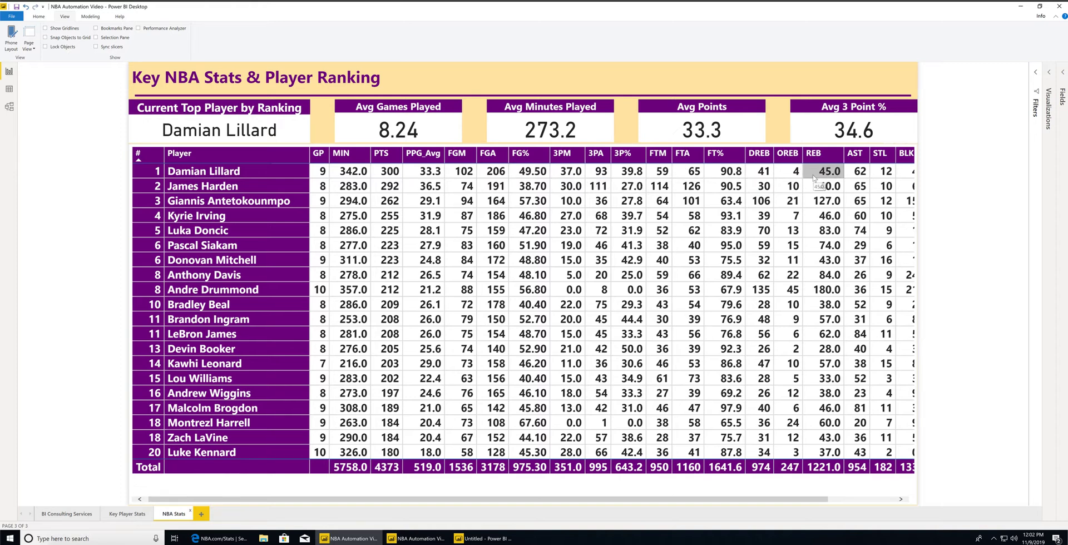
{"action": "scroll", "coordinate": [812, 178], "scroll_direction": "right", "scroll_amount": 3}
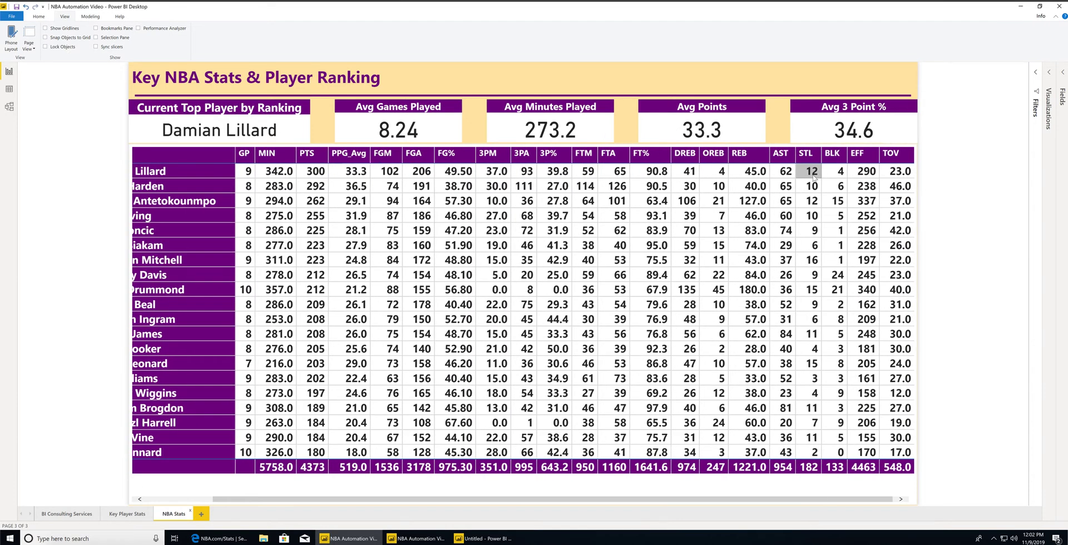
{"action": "scroll", "coordinate": [813, 177], "scroll_direction": "left", "scroll_amount": 3}
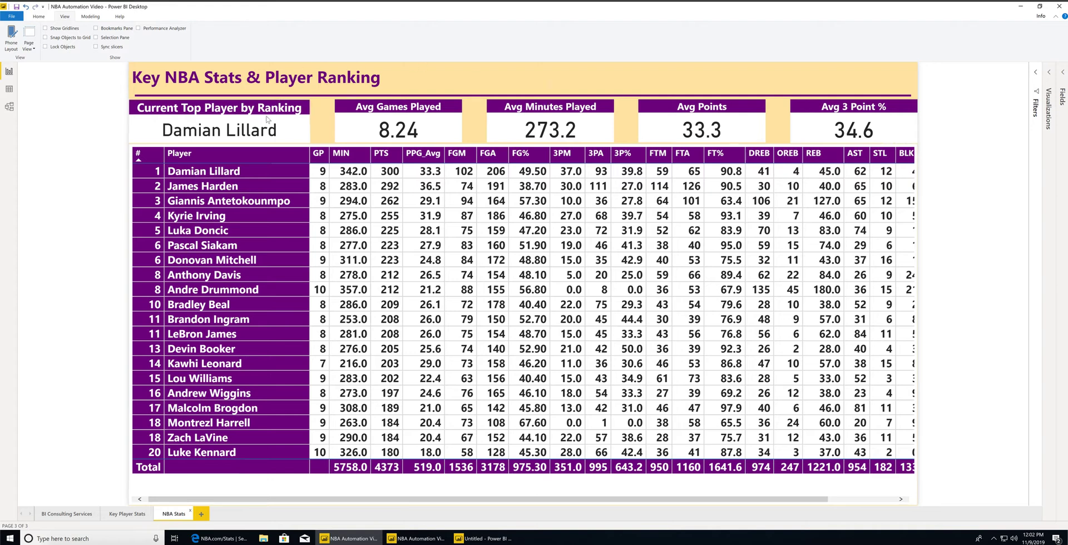
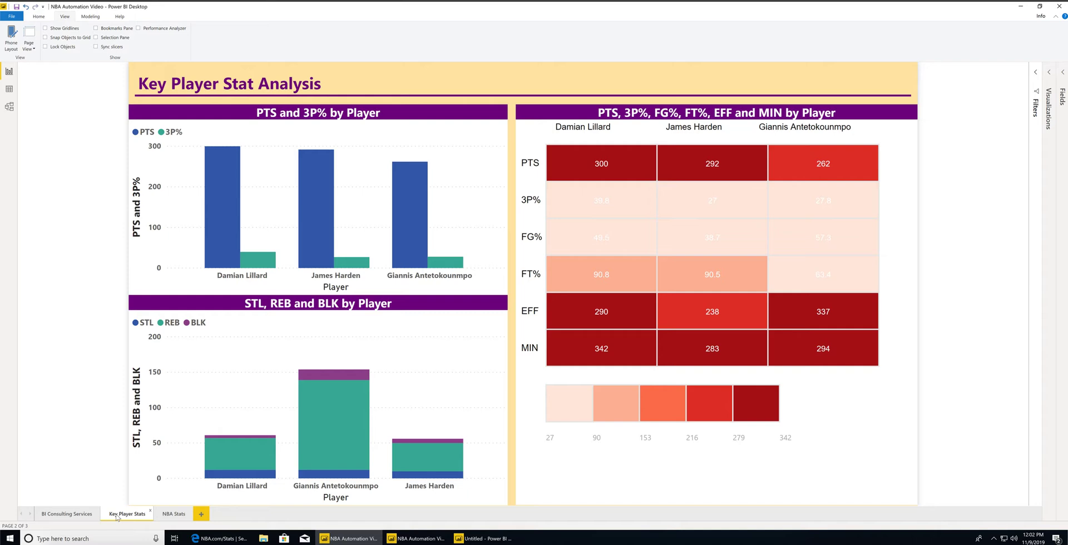
Check the filtered NBA Stats and Key Player Stats pages, and return to the BI Consulting Services page
{"action": "left_click", "coordinate": [173, 514]}
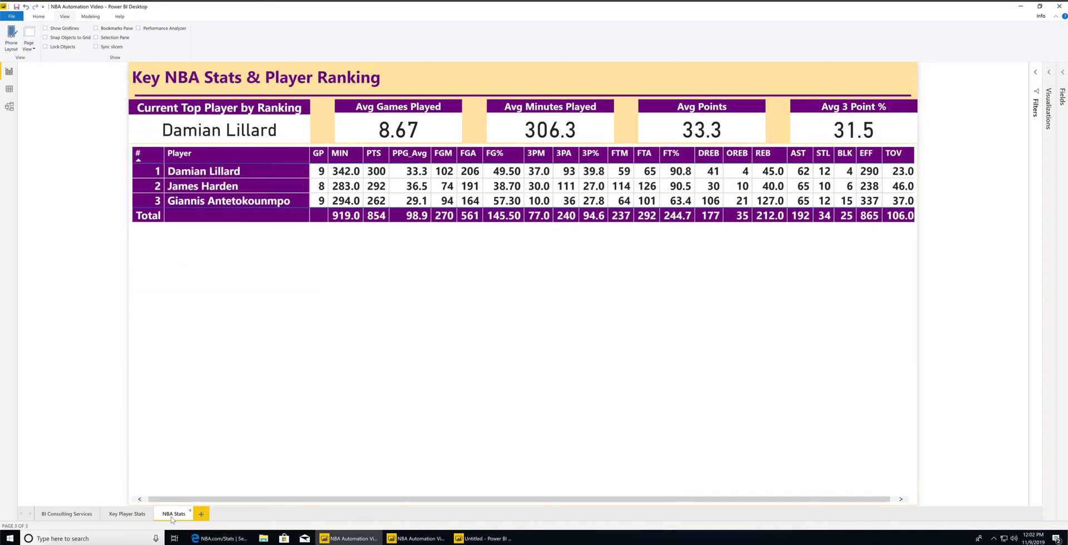
{"action": "left_click", "coordinate": [128, 514]}
{"action": "left_click", "coordinate": [60, 514]}
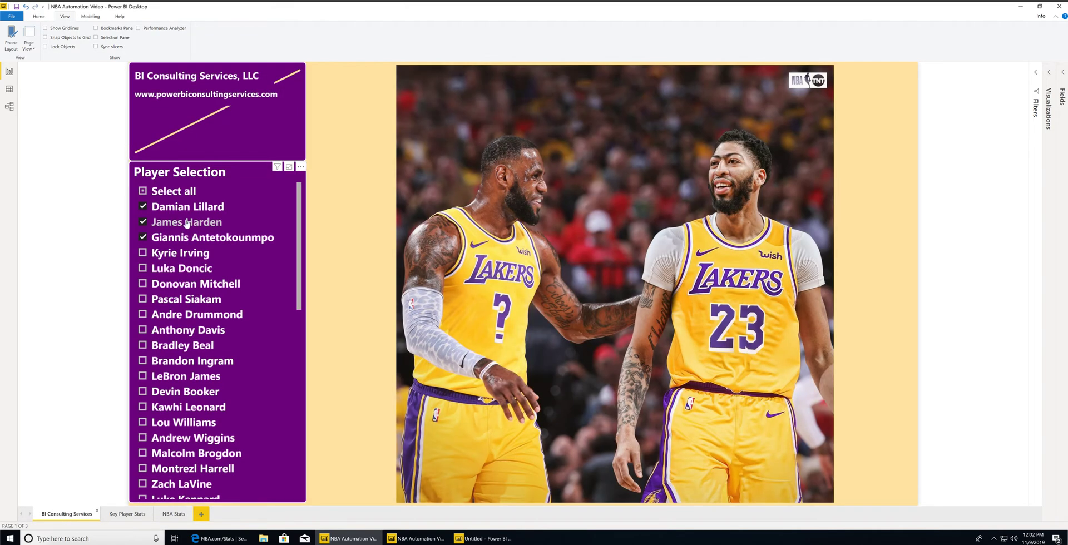
Deselect James Harden and Giannis Antetokounmpo in the Player Selection slicer and add LeBron James
{"action": "left_click", "coordinate": [186, 223]}
{"action": "left_click", "coordinate": [187, 238]}
{"action": "scroll", "coordinate": [189, 261], "scroll_direction": "down", "scroll_amount": 1}
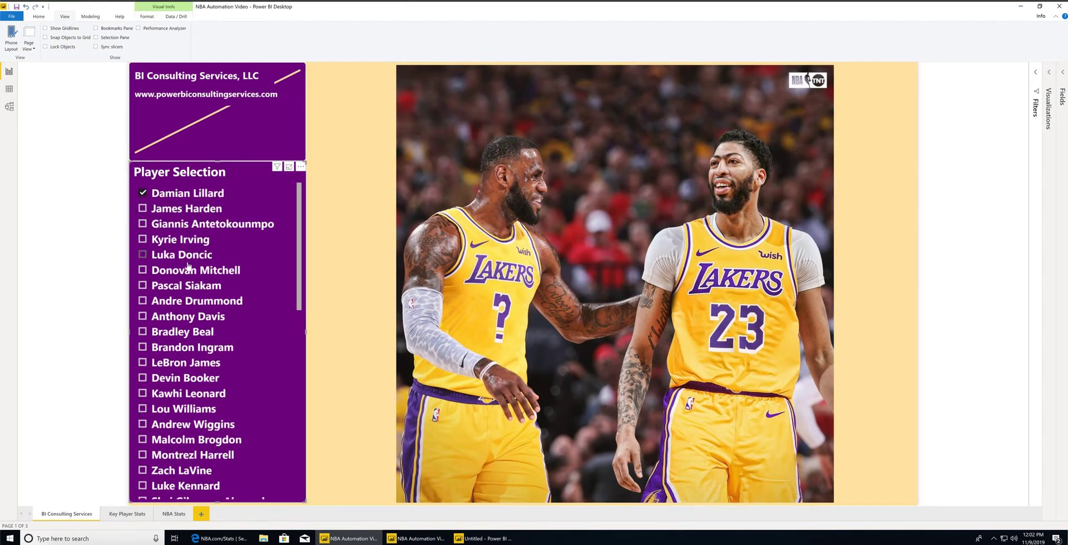
{"action": "scroll", "coordinate": [189, 267], "scroll_direction": "down", "scroll_amount": 3}
{"action": "left_click", "coordinate": [189, 264]}
Add Trae Young and Jayson Tatum to the players chosen in the Player Selection slicer
{"action": "scroll", "coordinate": [223, 295], "scroll_direction": "down", "scroll_amount": 3}
{"action": "scroll", "coordinate": [195, 284], "scroll_direction": "down", "scroll_amount": 2}
{"action": "left_click", "coordinate": [188, 299]}
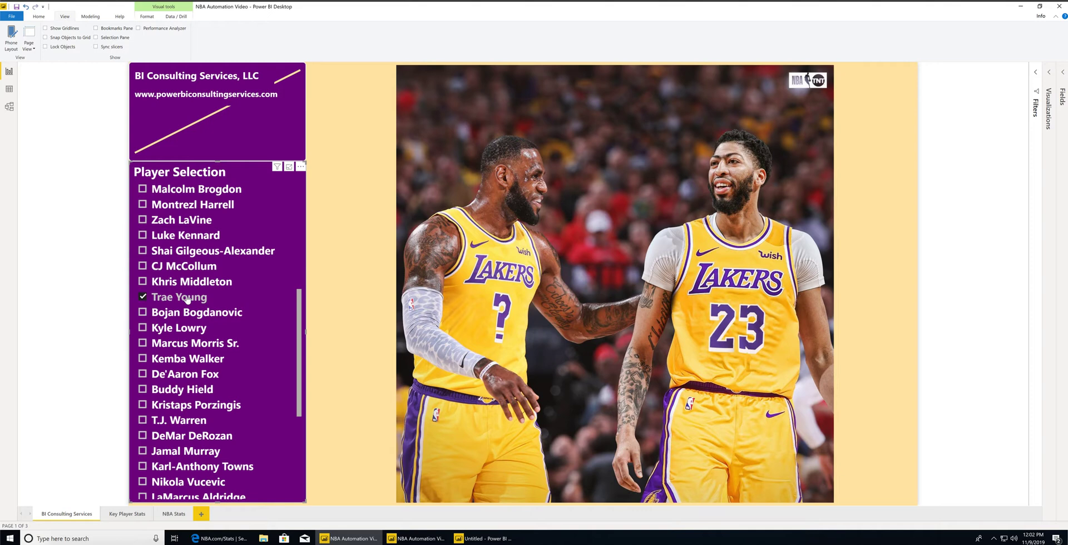
{"action": "scroll", "coordinate": [188, 300], "scroll_direction": "down", "scroll_amount": 5}
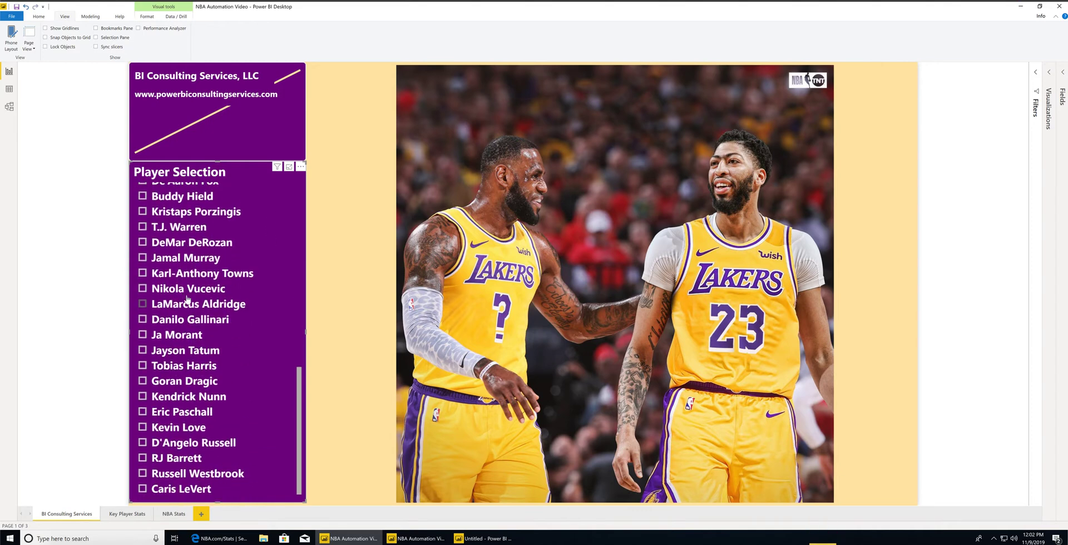
{"action": "scroll", "coordinate": [187, 300], "scroll_direction": "up", "scroll_amount": 10}
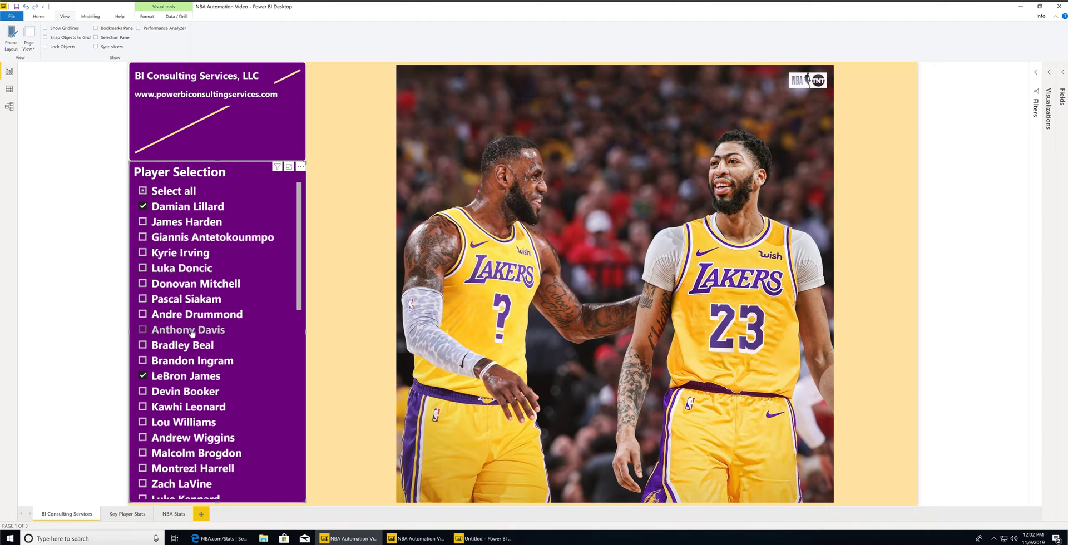
{"action": "scroll", "coordinate": [191, 332], "scroll_direction": "down", "scroll_amount": 3}
{"action": "scroll", "coordinate": [191, 332], "scroll_direction": "down", "scroll_amount": 6}
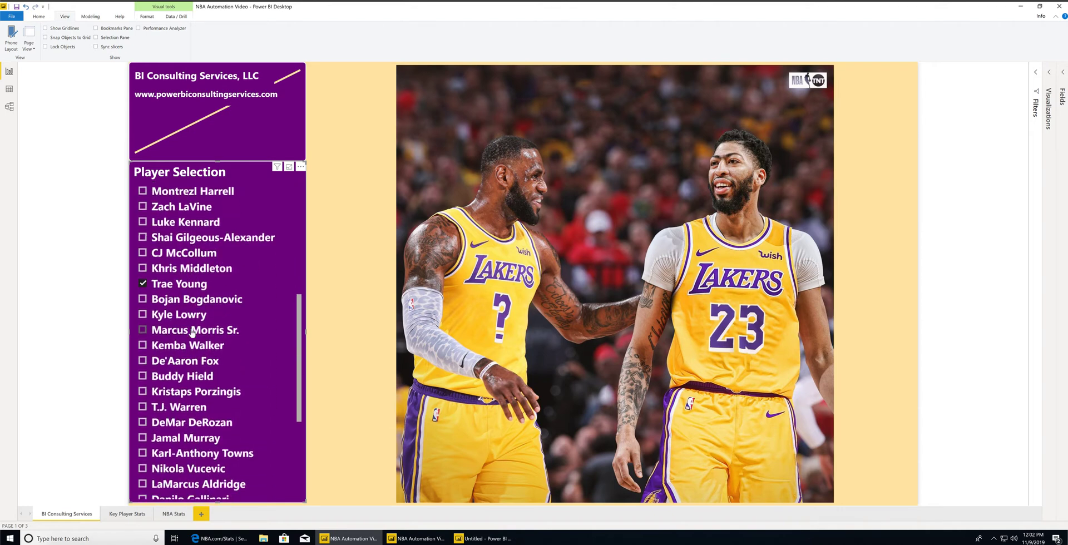
{"action": "scroll", "coordinate": [190, 332], "scroll_direction": "down", "scroll_amount": 4}
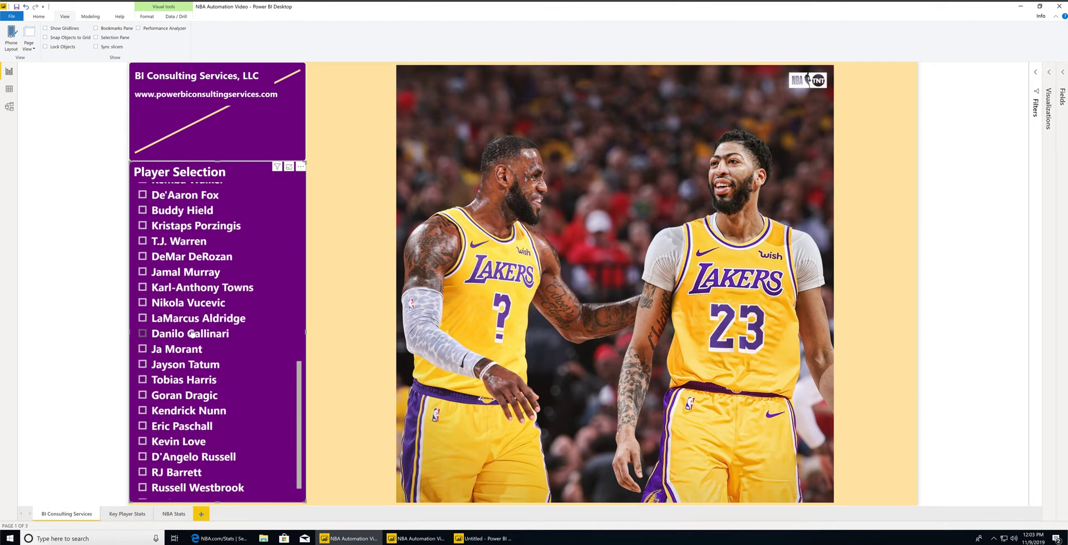
{"action": "scroll", "coordinate": [191, 332], "scroll_direction": "up", "scroll_amount": 1}
{"action": "left_click", "coordinate": [191, 376]}
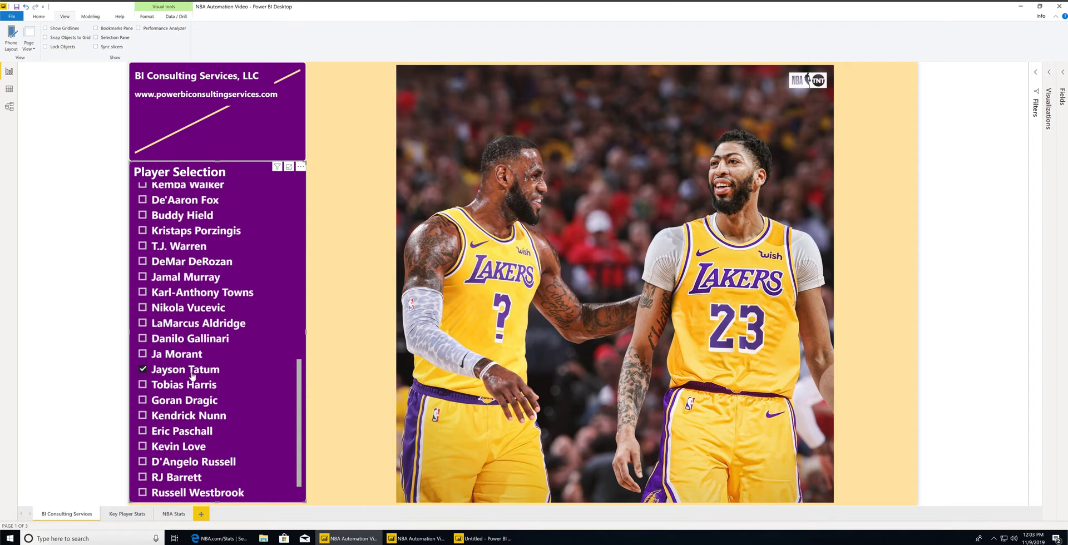
{"action": "scroll", "coordinate": [192, 376], "scroll_direction": "up", "scroll_amount": 7}
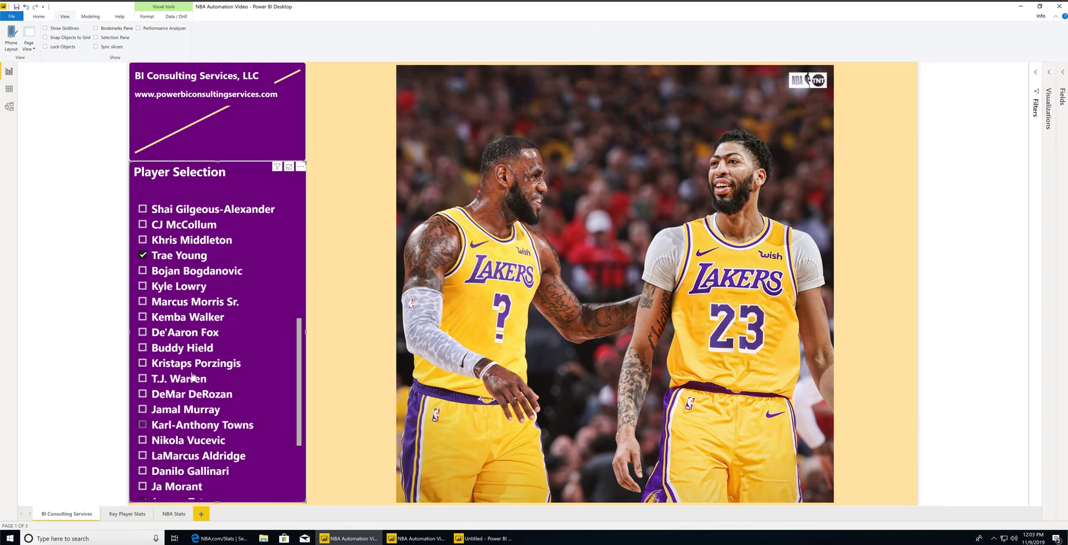
Add Kawhi Leonard to the players chosen in the Player Selection slicer
{"action": "scroll", "coordinate": [192, 376], "scroll_direction": "up", "scroll_amount": 5}
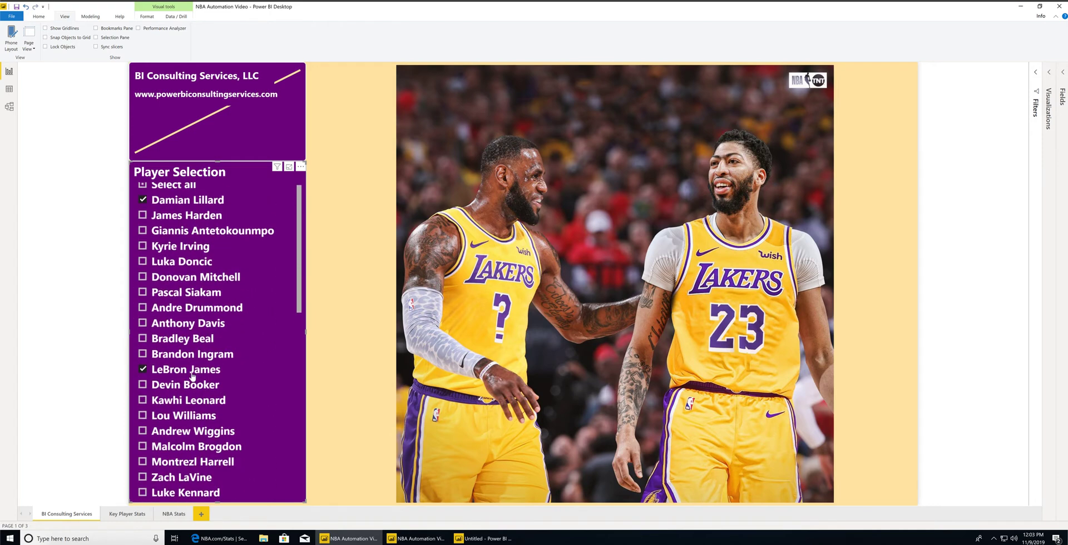
{"action": "scroll", "coordinate": [196, 396], "scroll_direction": "down", "scroll_amount": 1}
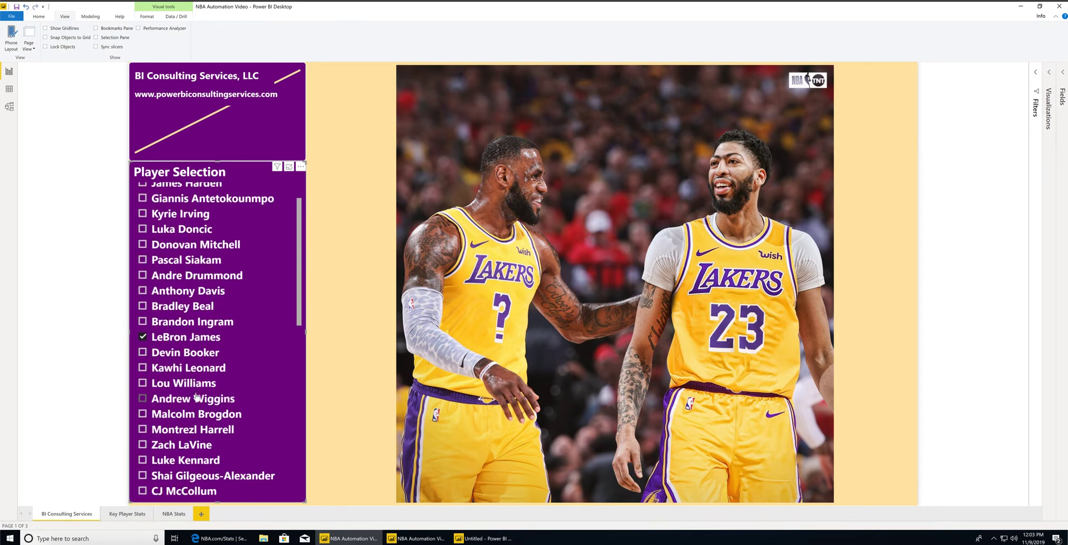
{"action": "scroll", "coordinate": [196, 396], "scroll_direction": "up", "scroll_amount": 1}
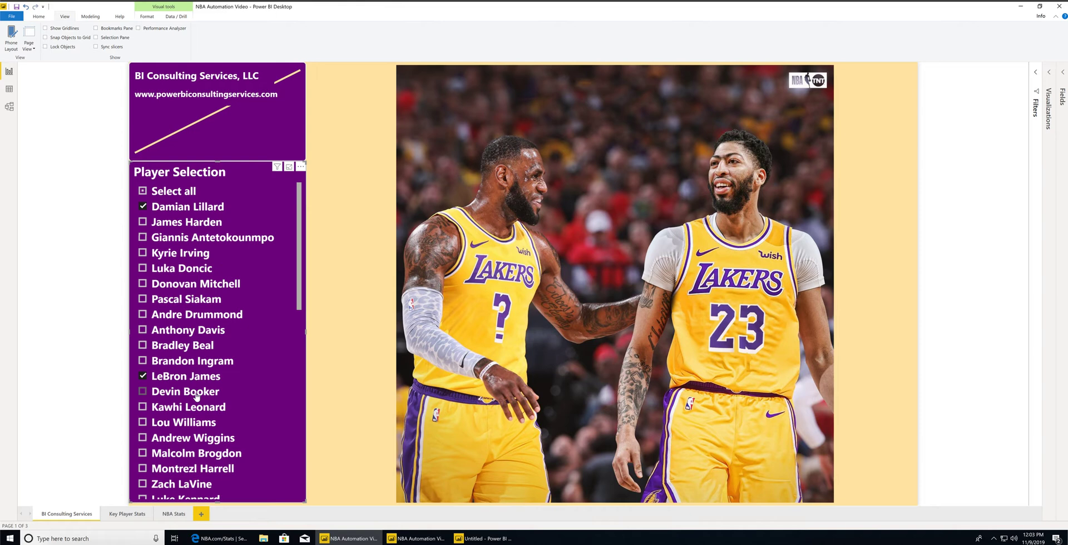
{"action": "left_click", "coordinate": [197, 406]}
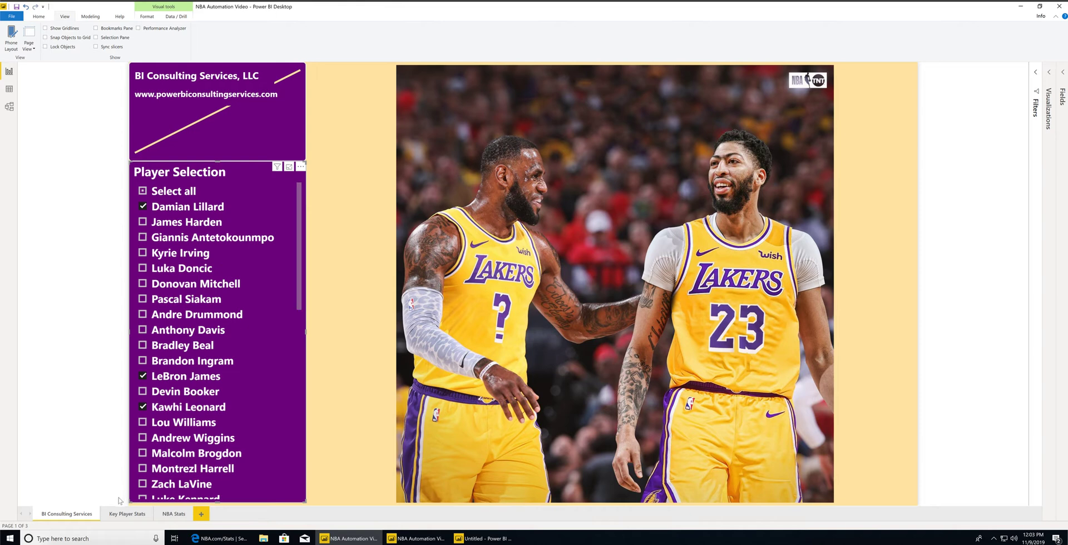
Review the Key Player Stats heat map and the NBA Stats ranking for the chosen players, and return to the BI Consulting Services page
{"action": "left_click", "coordinate": [117, 515]}
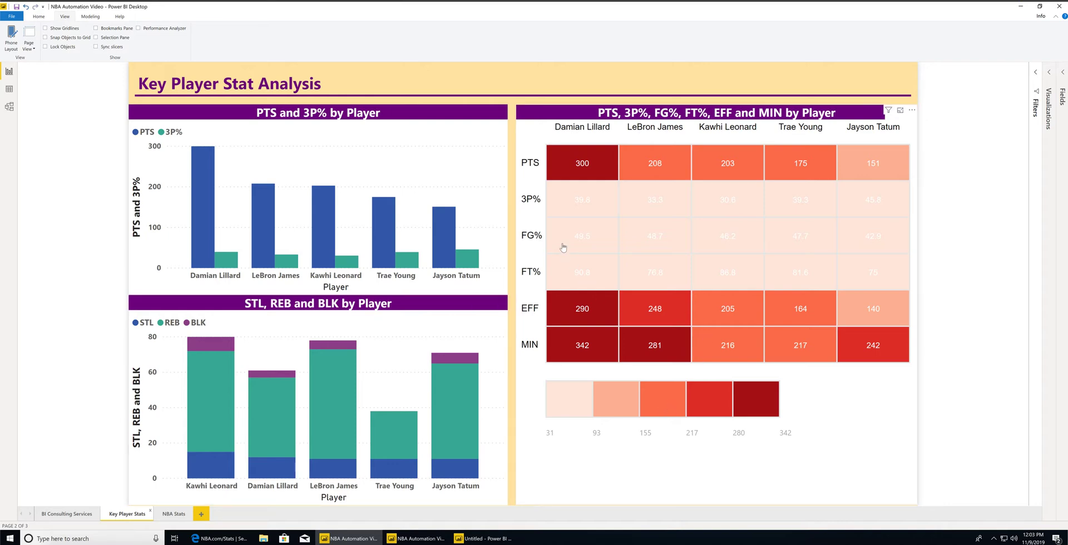
{"action": "mouse_move", "coordinate": [583, 166]}
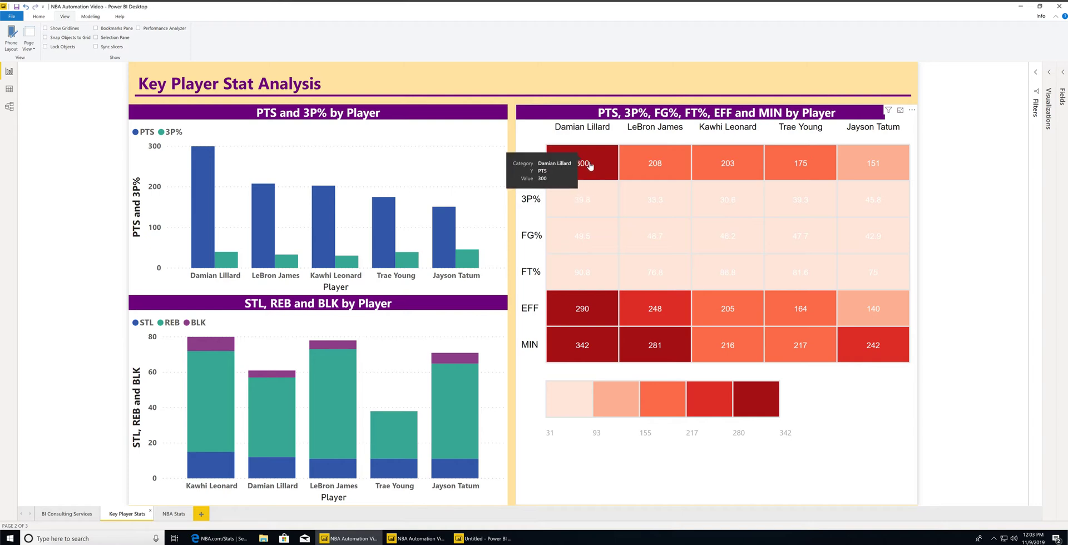
{"action": "mouse_move", "coordinate": [855, 186]}
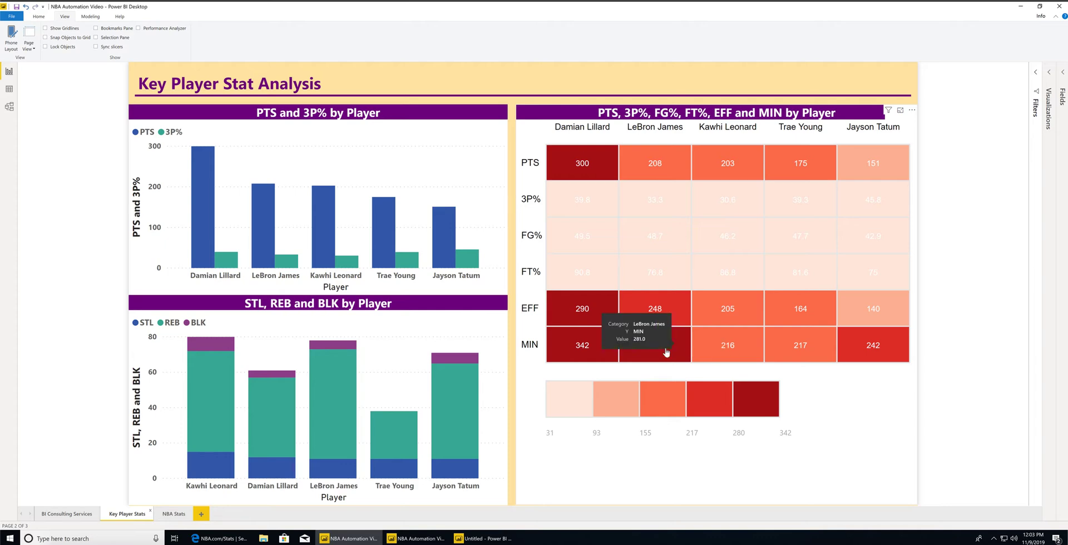
{"action": "left_click", "coordinate": [171, 515]}
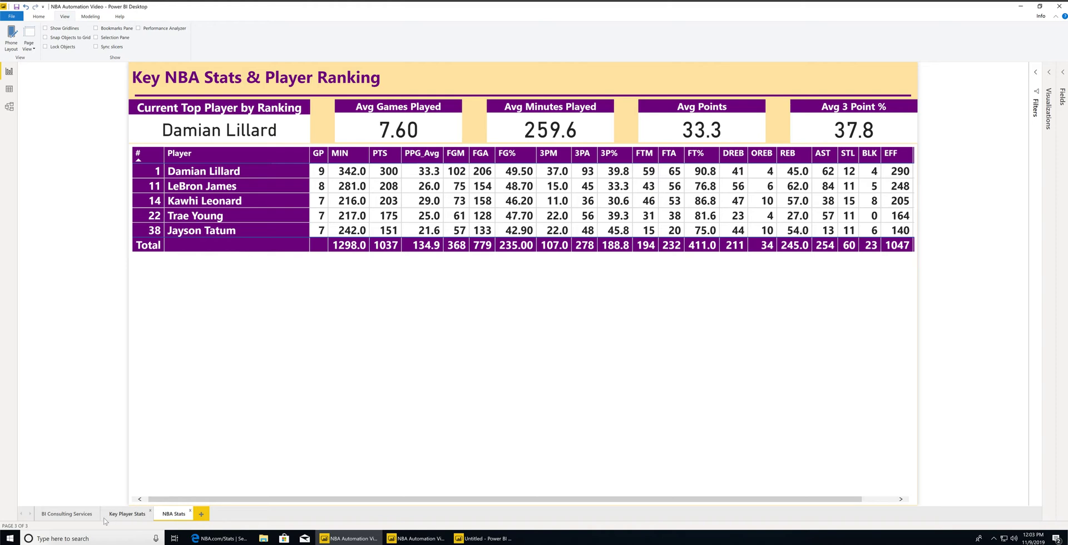
{"action": "left_click", "coordinate": [69, 514]}
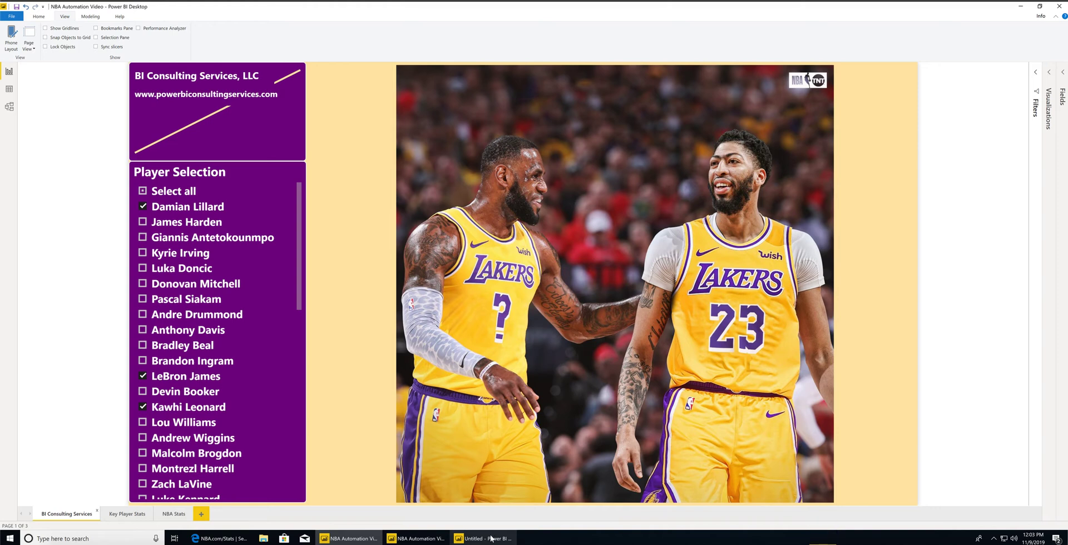
{"action": "mouse_move", "coordinate": [486, 538]}
{"action": "left_click", "coordinate": [499, 502]}
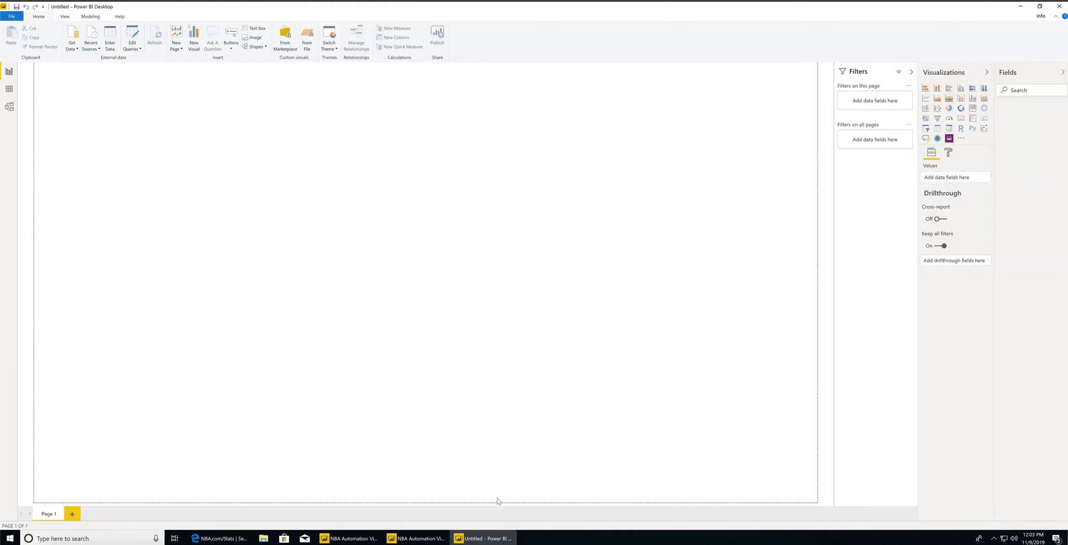
{"action": "left_click", "coordinate": [72, 49]}
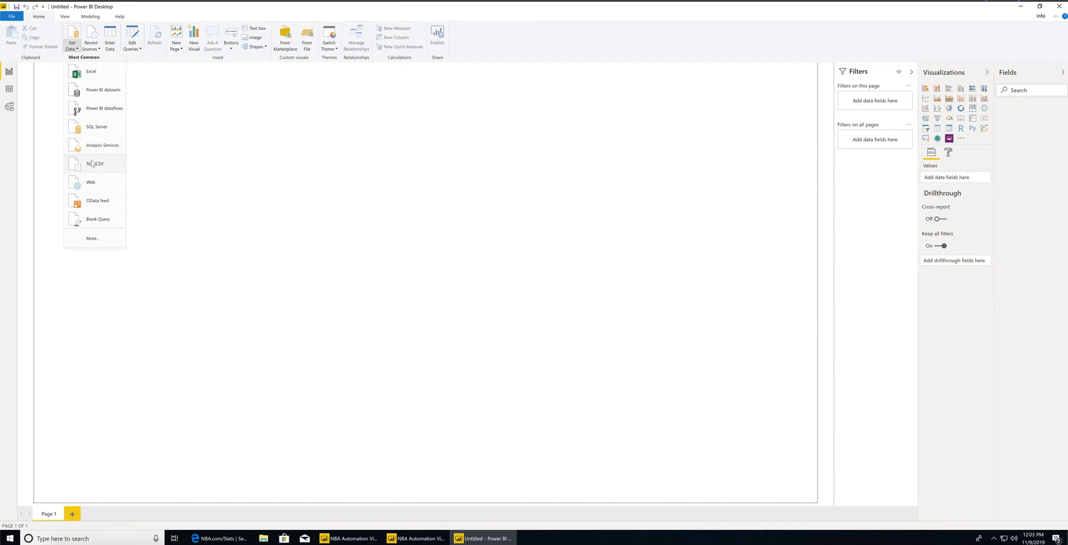
{"action": "left_click", "coordinate": [95, 183]}
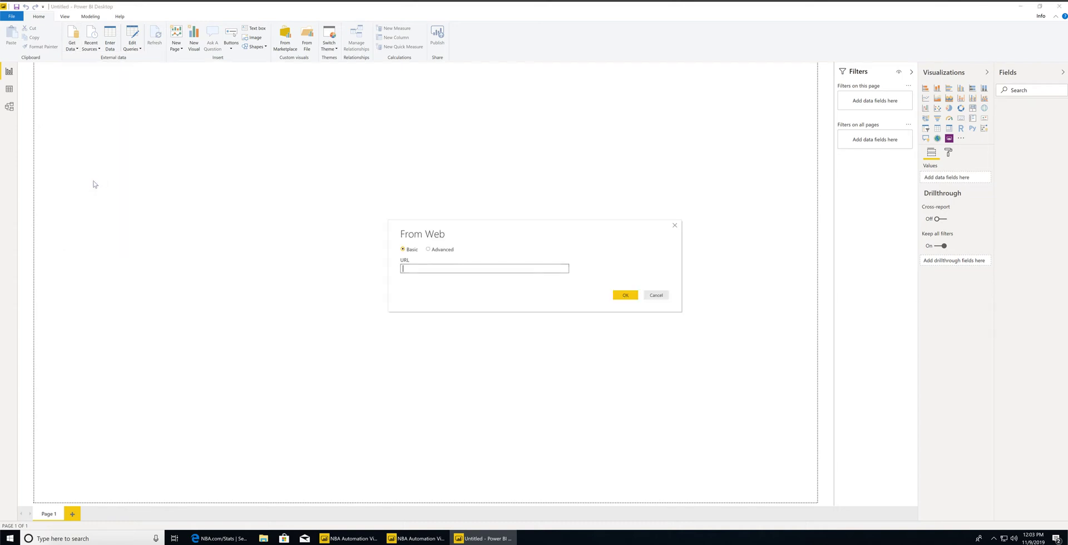
{"action": "key", "text": "ctrl+v"}
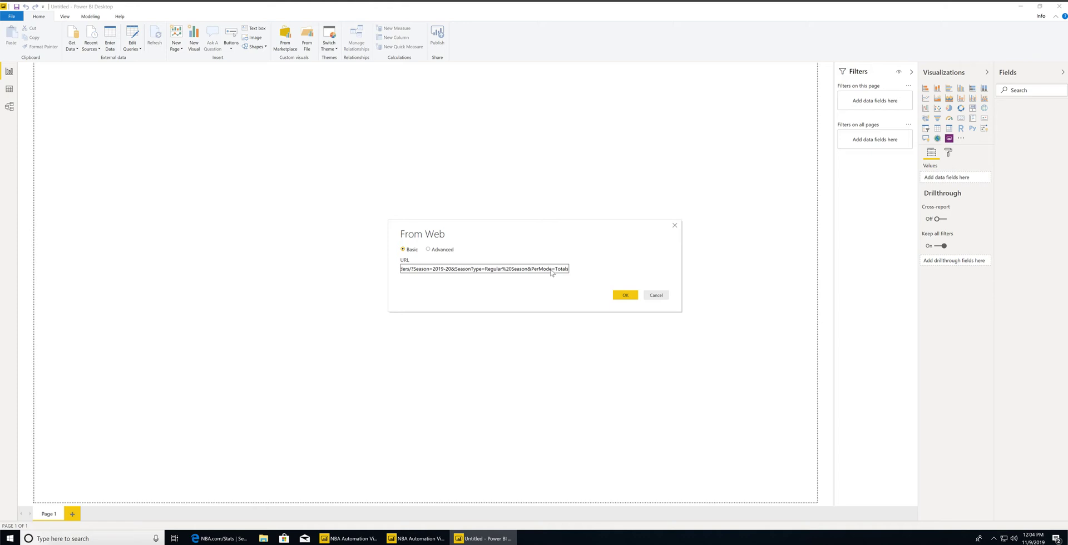
{"action": "left_click", "coordinate": [623, 299]}
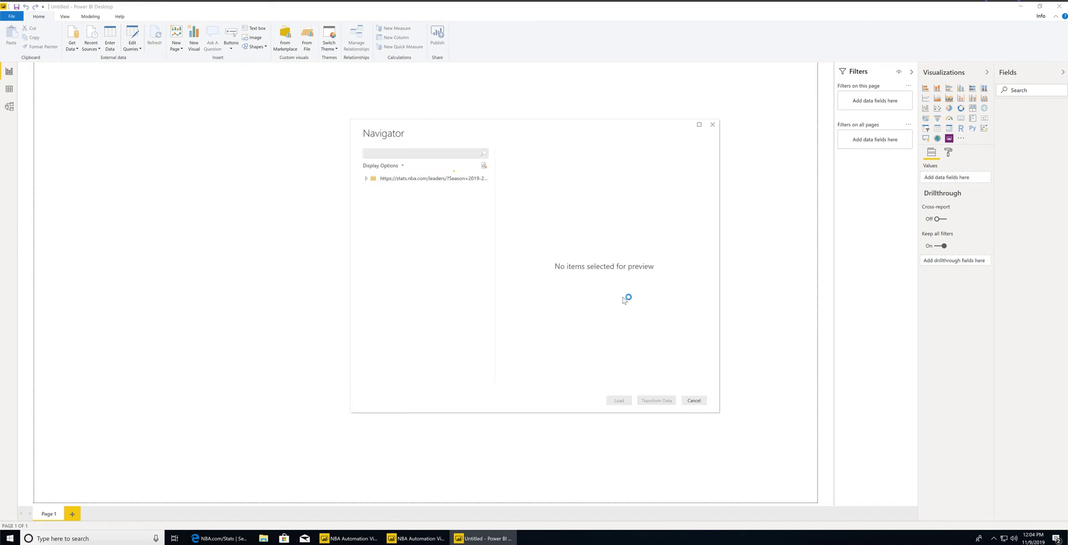
Preview the columns of Table 0 in the Navigator and mark the table for import
{"action": "left_click", "coordinate": [393, 200]}
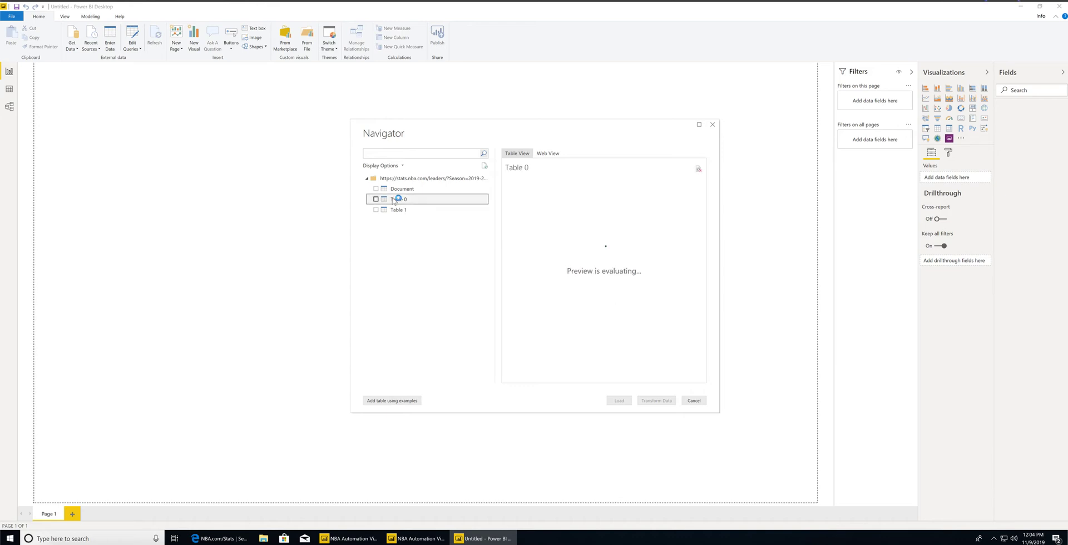
{"action": "scroll", "coordinate": [616, 284], "scroll_direction": "right", "scroll_amount": 3}
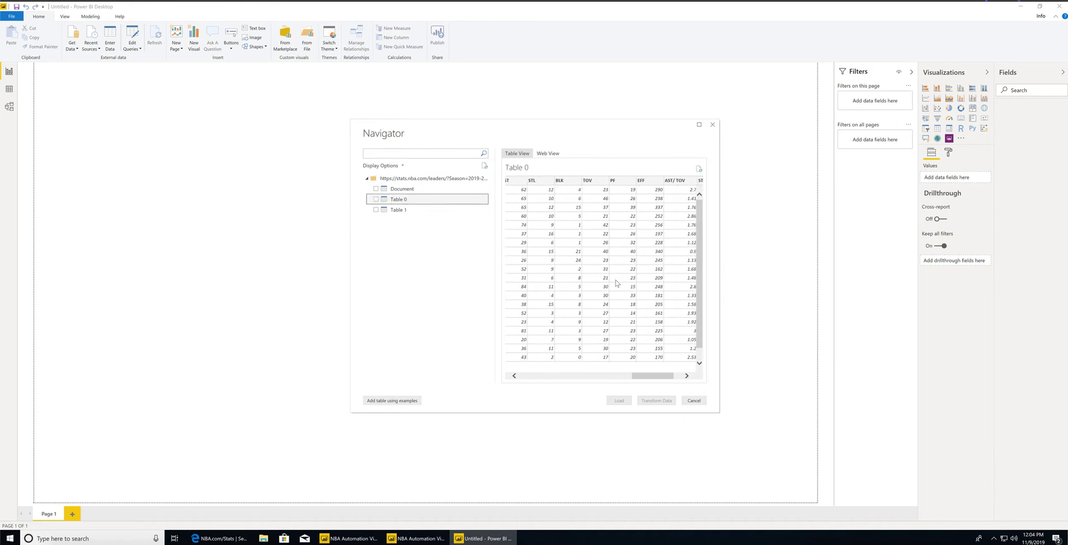
{"action": "scroll", "coordinate": [616, 284], "scroll_direction": "left", "scroll_amount": 3}
{"action": "scroll", "coordinate": [617, 283], "scroll_direction": "right", "scroll_amount": 3}
{"action": "scroll", "coordinate": [616, 283], "scroll_direction": "right", "scroll_amount": 3}
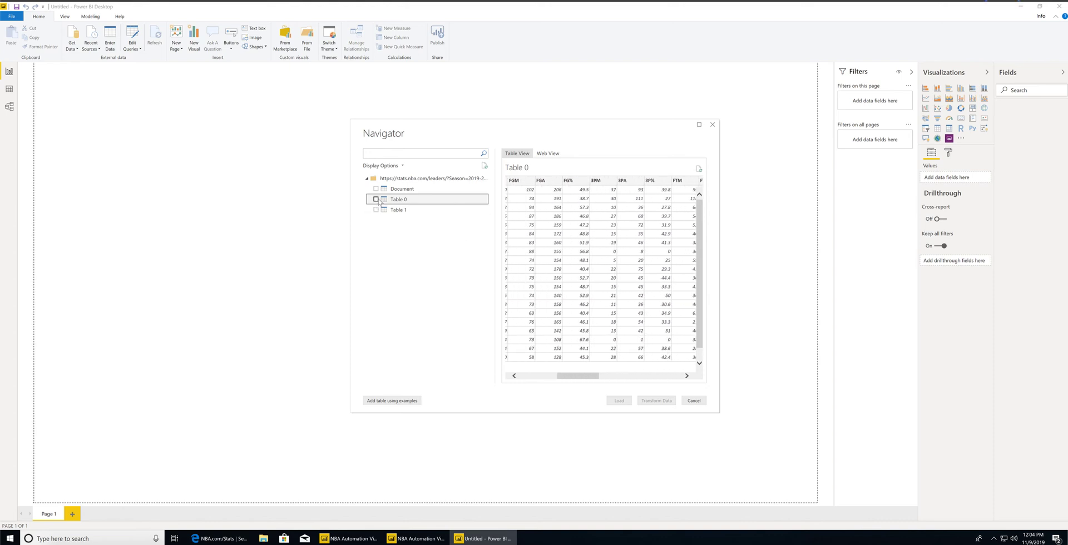
{"action": "left_click", "coordinate": [376, 200]}
Preview the player list in Table 1 and mark that table for import as well
{"action": "left_click", "coordinate": [384, 211]}
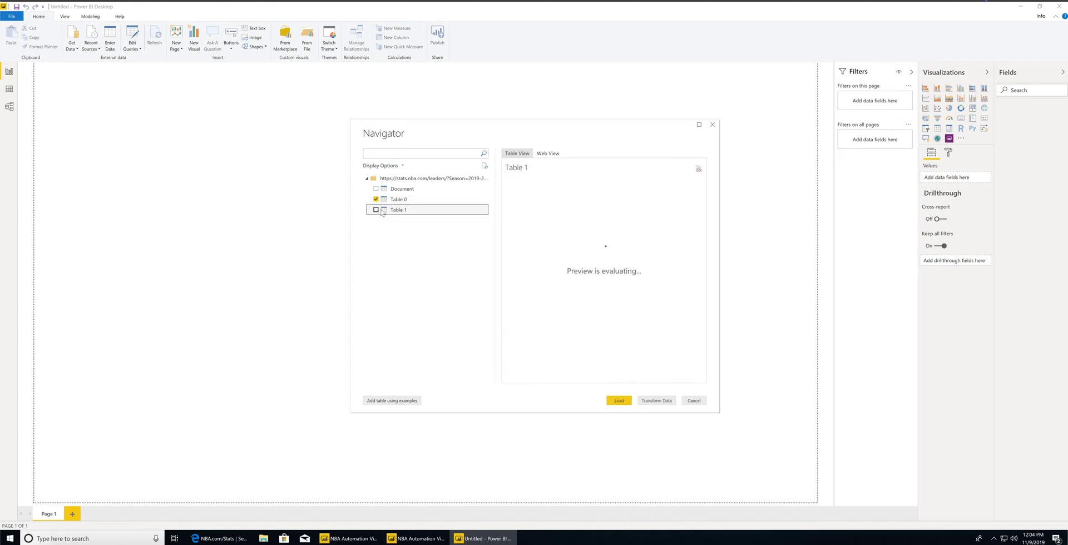
{"action": "scroll", "coordinate": [669, 248], "scroll_direction": "down", "scroll_amount": 10}
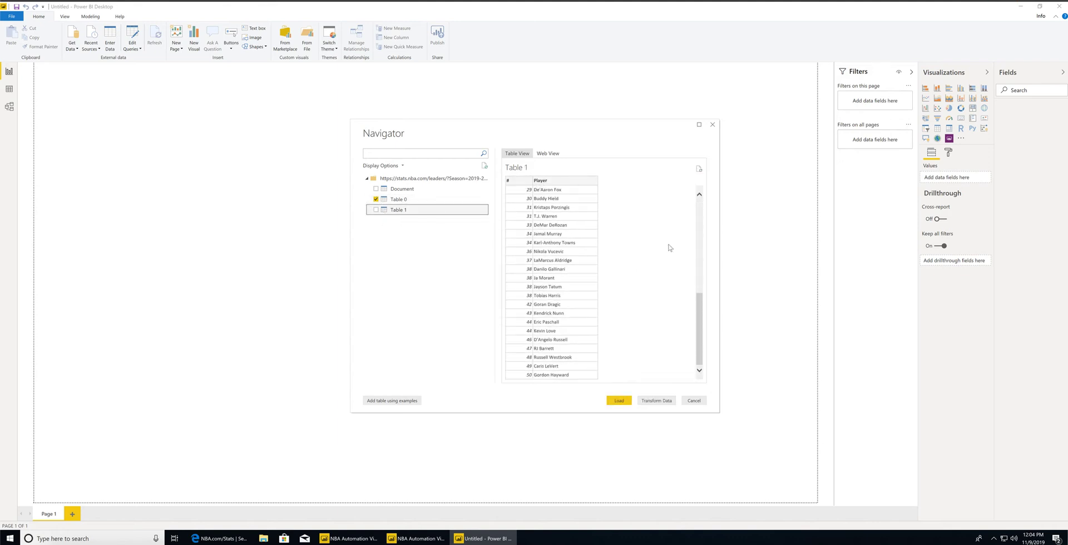
{"action": "scroll", "coordinate": [669, 247], "scroll_direction": "up", "scroll_amount": 10}
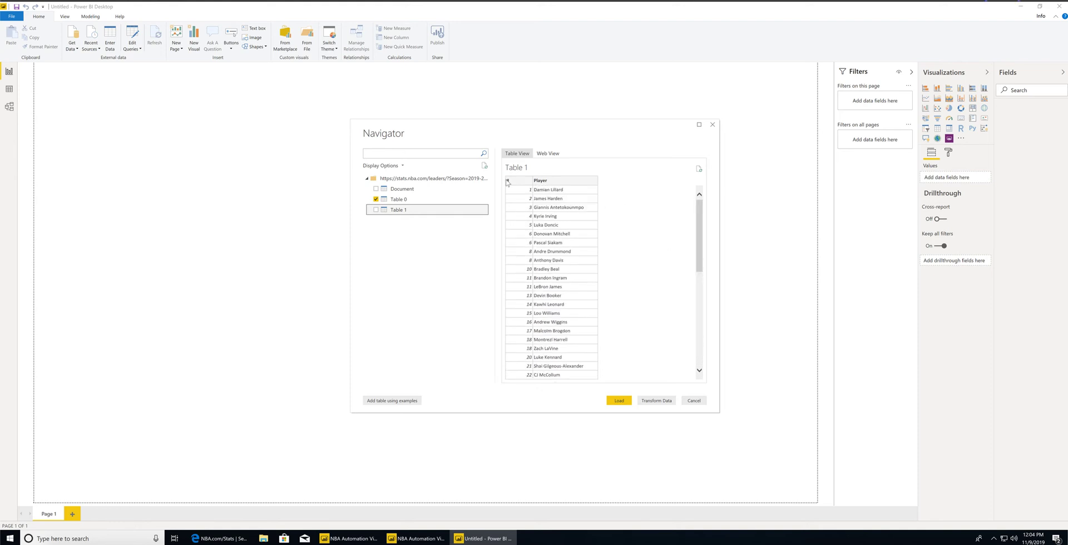
{"action": "left_click", "coordinate": [376, 209]}
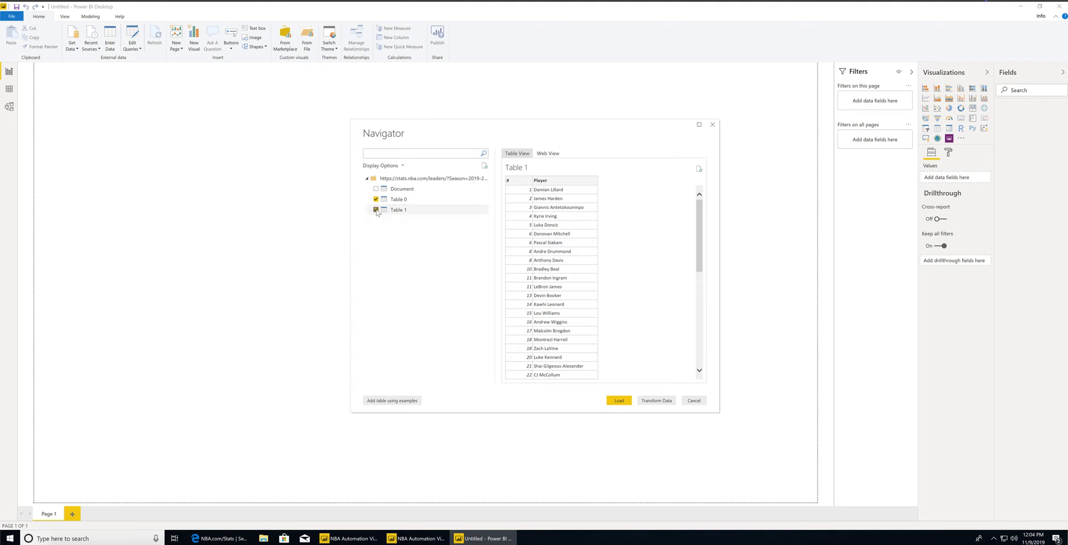
Open both selected tables for transformation in the Power Query Editor and look through all columns of Table 0
{"action": "left_click", "coordinate": [656, 401]}
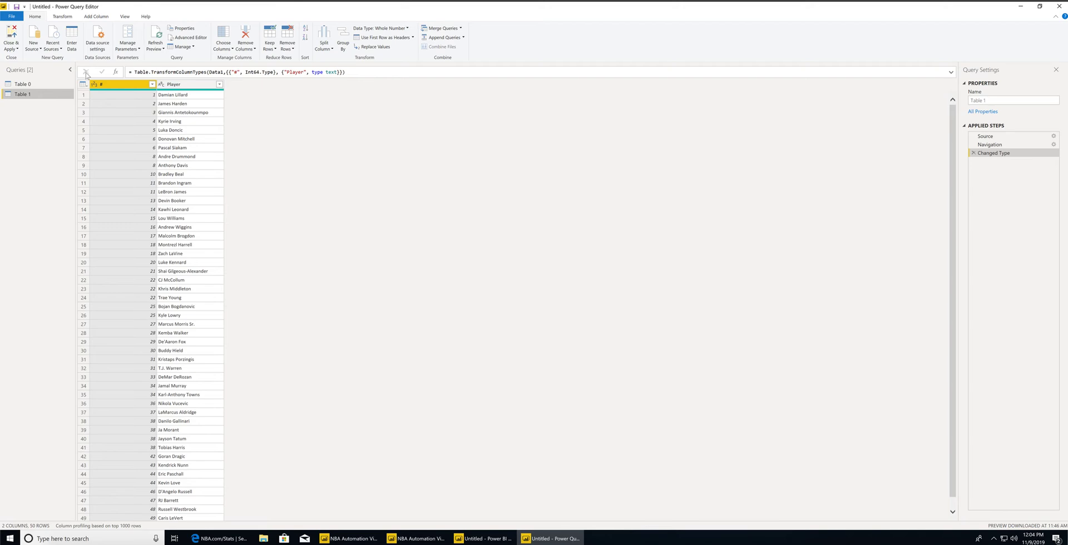
{"action": "left_click", "coordinate": [51, 87]}
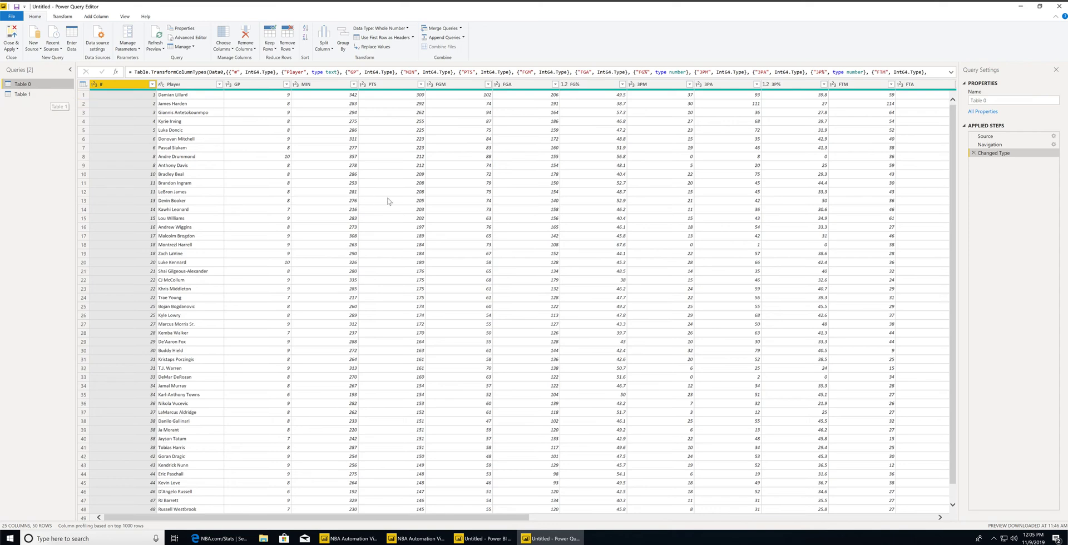
{"action": "scroll", "coordinate": [387, 201], "scroll_direction": "right", "scroll_amount": 10}
{"action": "scroll", "coordinate": [388, 201], "scroll_direction": "left", "scroll_amount": 15}
Compare Table 0 with the leaders table on the NBA.com page and return to the Power Query Editor
{"action": "left_click", "coordinate": [214, 538]}
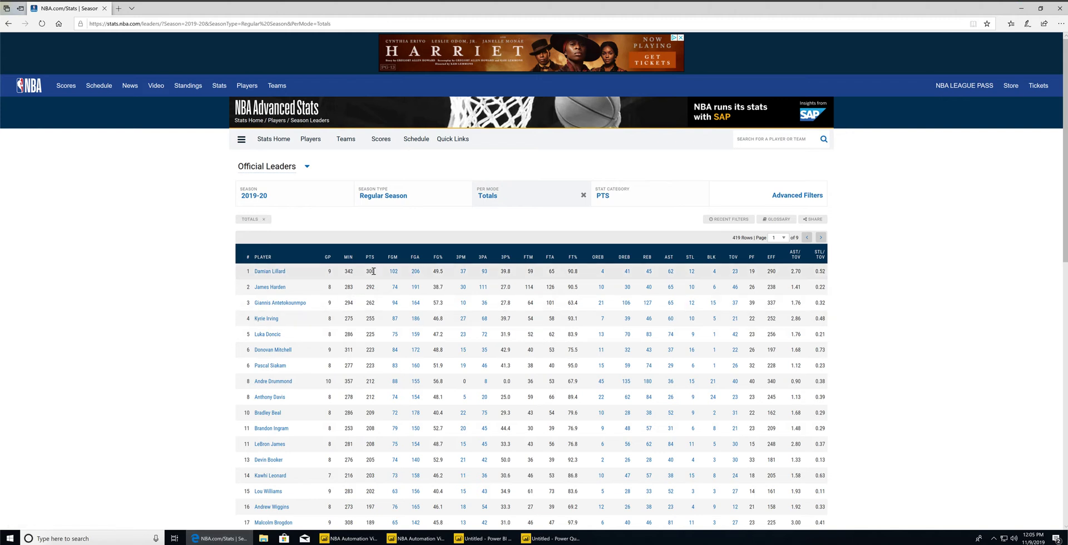
{"action": "mouse_move", "coordinate": [554, 542]}
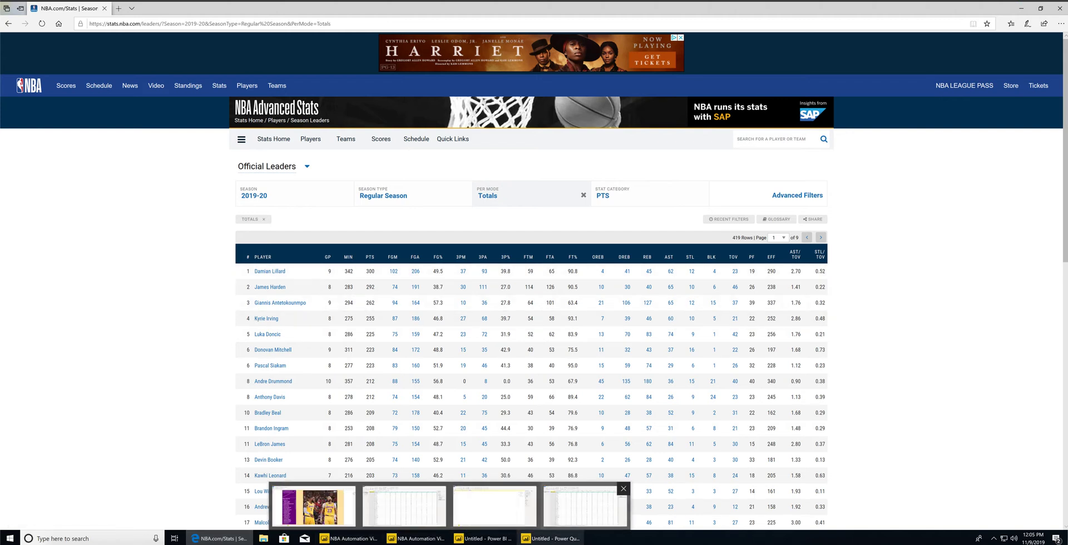
{"action": "left_click", "coordinate": [582, 512]}
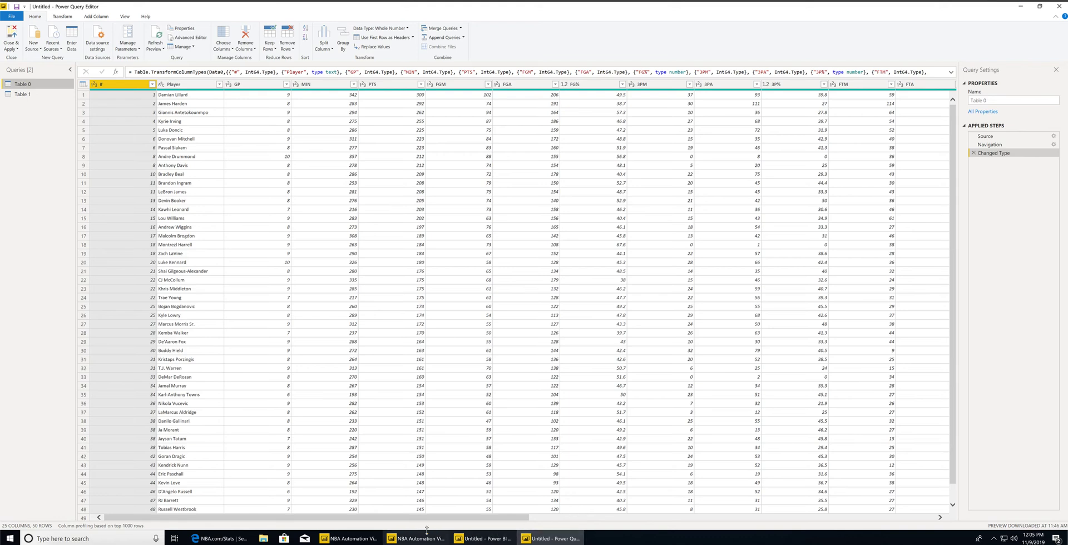
Glance at the finished NBA report, return to the Power Query Editor, and close it with the queries applied
{"action": "mouse_move", "coordinate": [350, 537]}
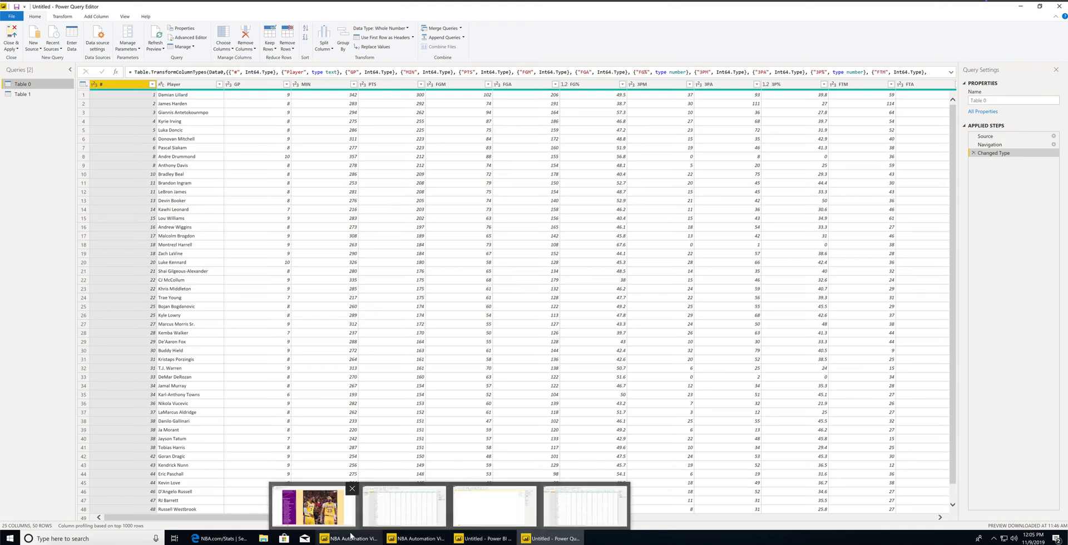
{"action": "left_click", "coordinate": [324, 507]}
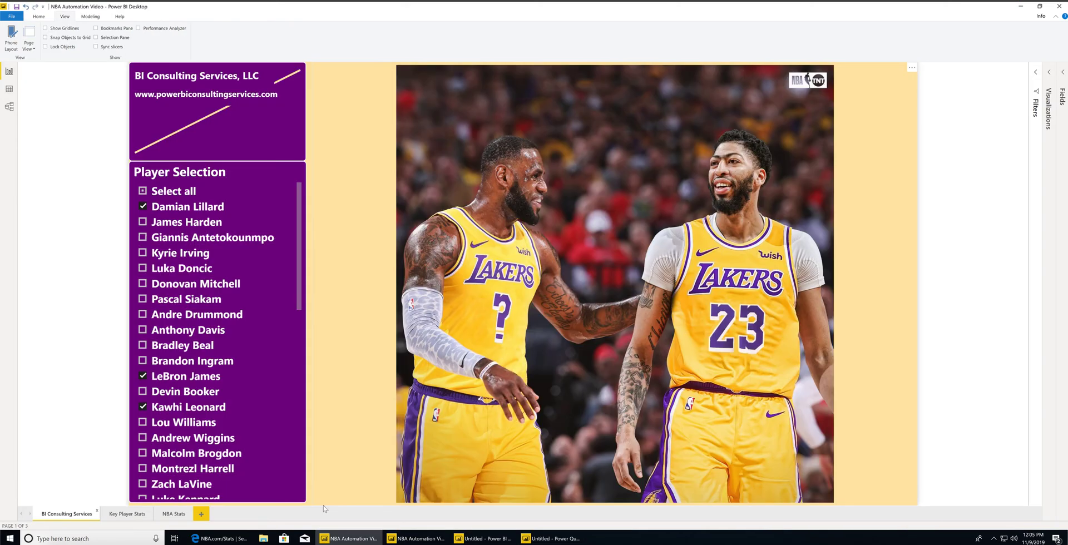
{"action": "left_click", "coordinate": [545, 538]}
{"action": "left_click", "coordinate": [11, 34]}
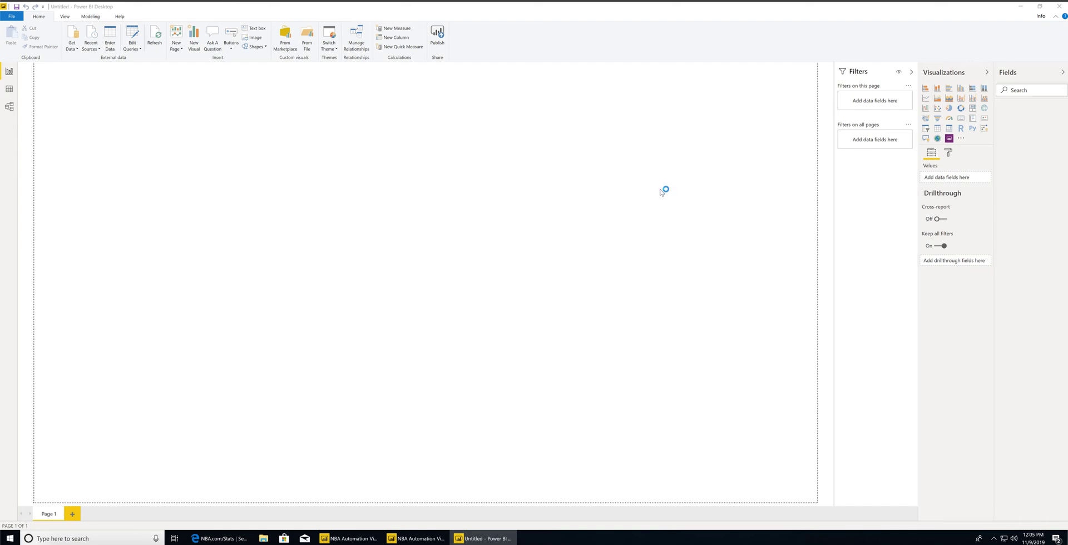
Inspect the loaded rows of Table 0 and Table 1 in Data view and return to the report canvas
{"action": "left_click", "coordinate": [9, 89]}
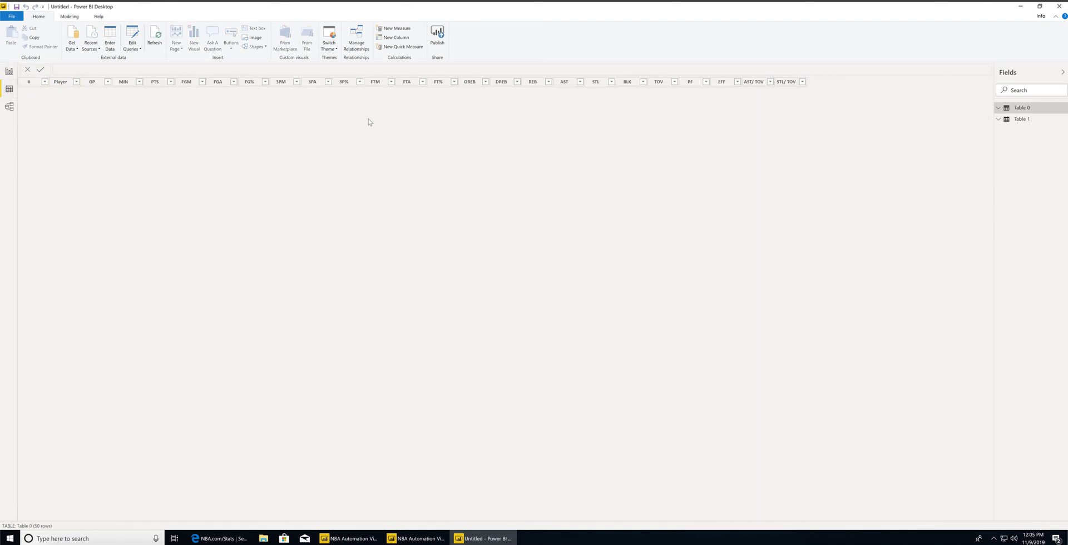
{"action": "scroll", "coordinate": [365, 131], "scroll_direction": "down", "scroll_amount": 1}
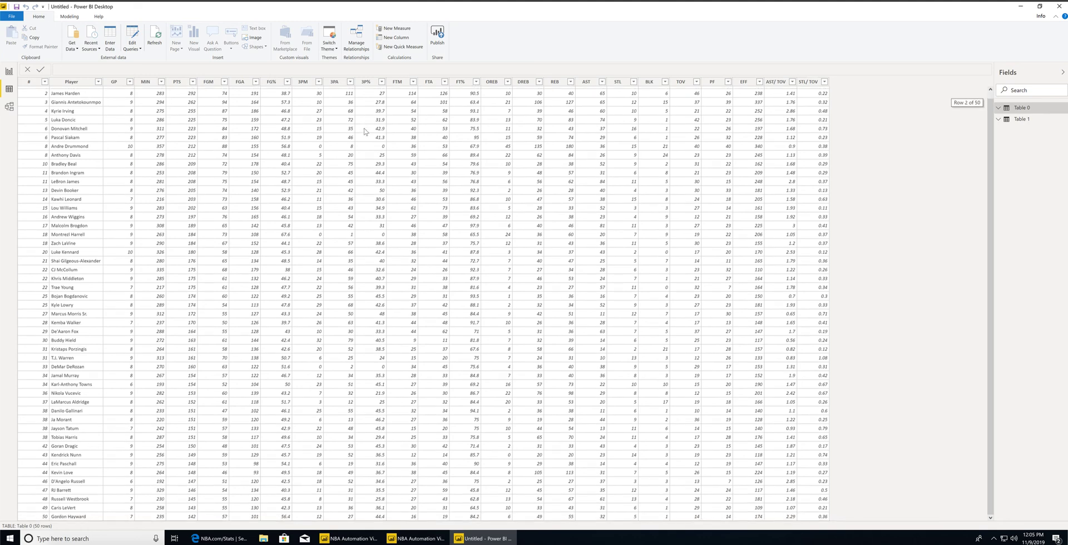
{"action": "scroll", "coordinate": [365, 132], "scroll_direction": "up", "scroll_amount": 1}
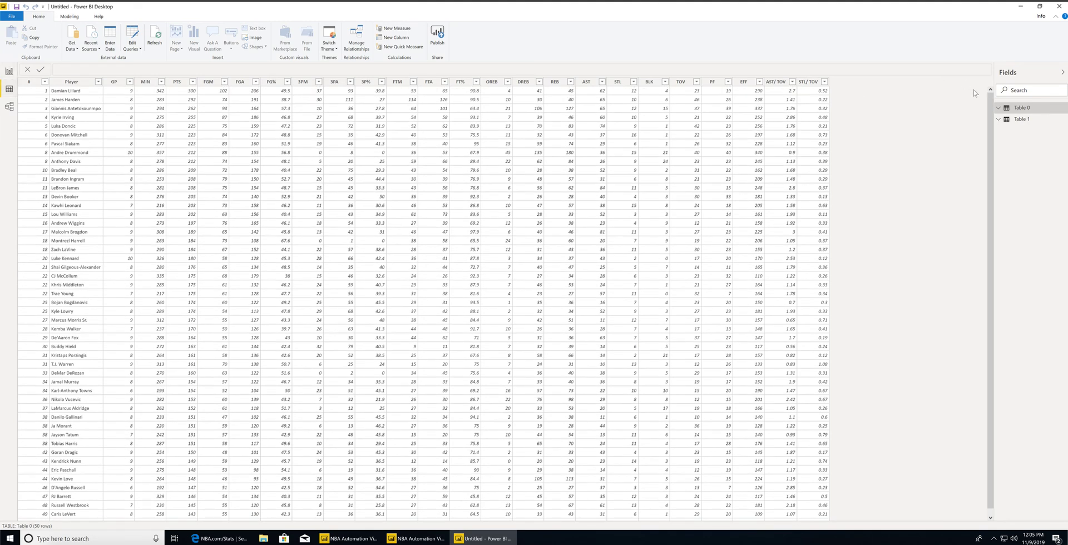
{"action": "left_click", "coordinate": [1019, 119]}
{"action": "scroll", "coordinate": [178, 207], "scroll_direction": "down", "scroll_amount": 1}
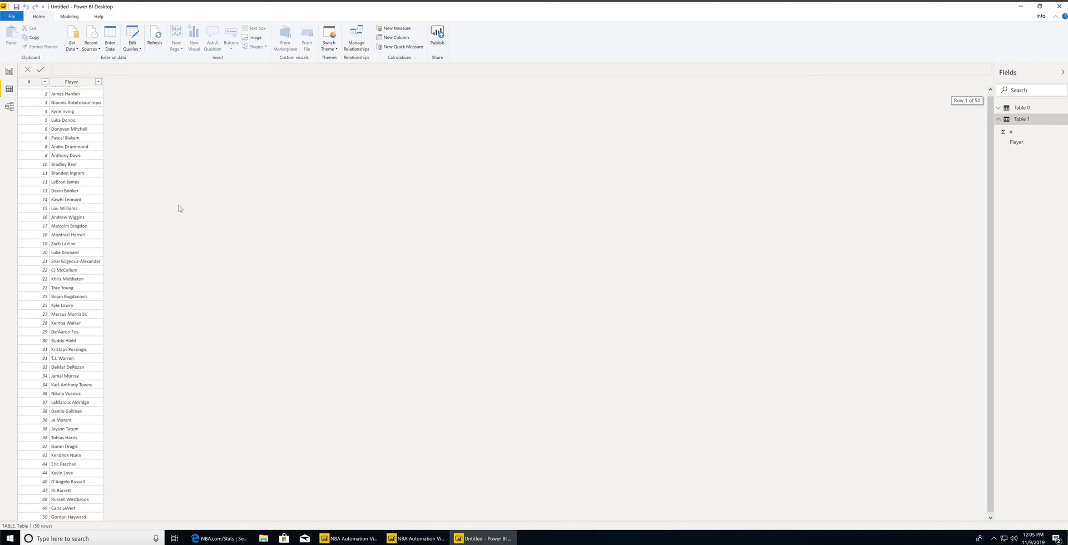
{"action": "left_click", "coordinate": [9, 71]}
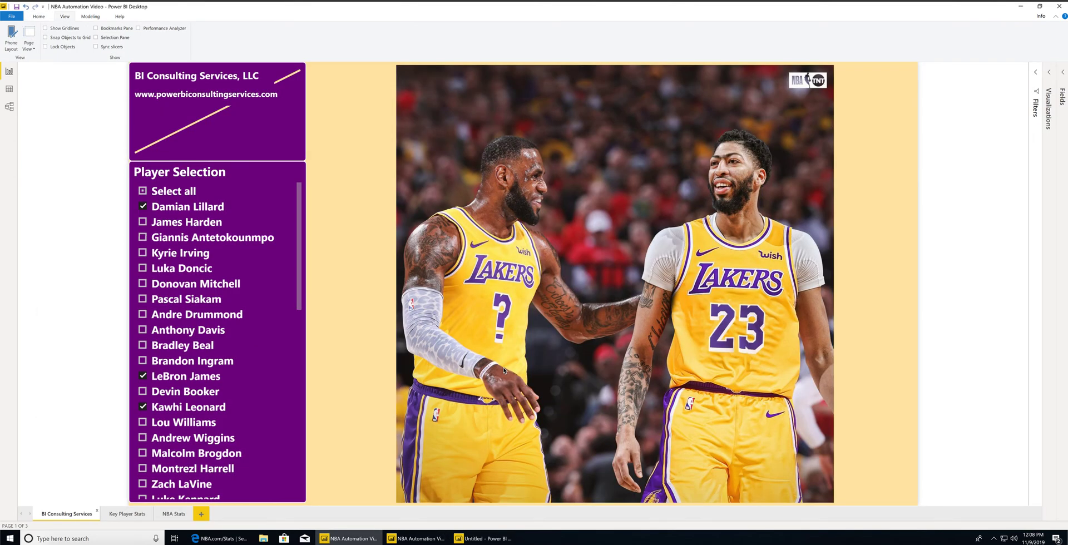
Deselect Damian Lillard, LeBron James and Kawhi Leonard in the Player Selection slicer
{"action": "left_click", "coordinate": [346, 170]}
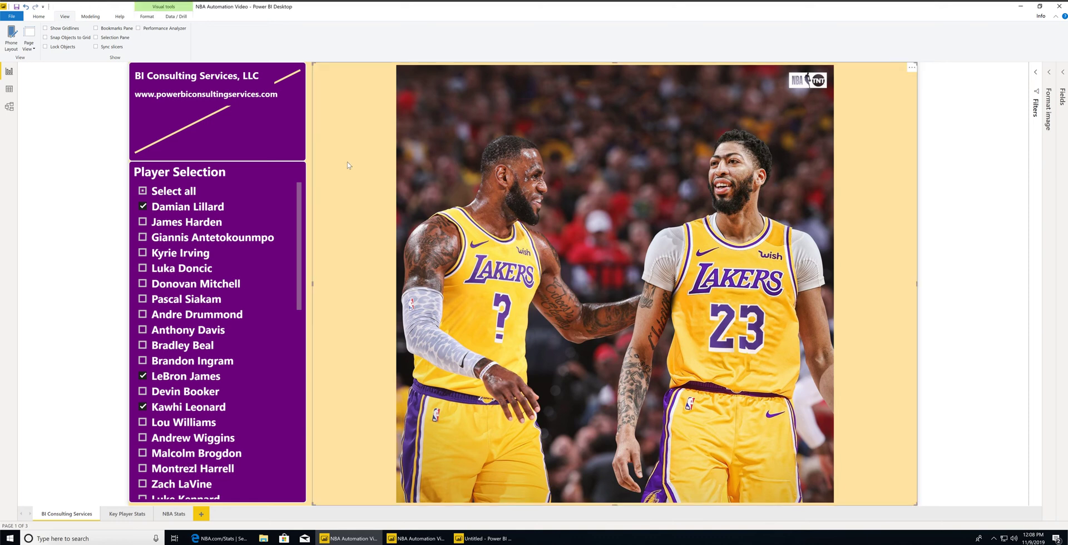
{"action": "left_click", "coordinate": [39, 17]}
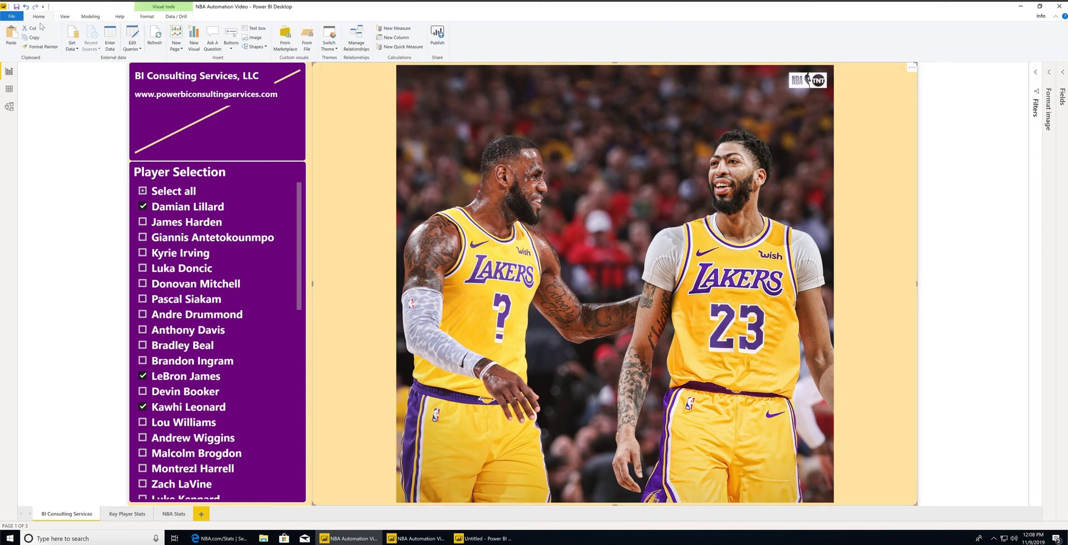
{"action": "left_click", "coordinate": [185, 214]}
{"action": "left_click", "coordinate": [180, 377]}
{"action": "left_click", "coordinate": [180, 409]}
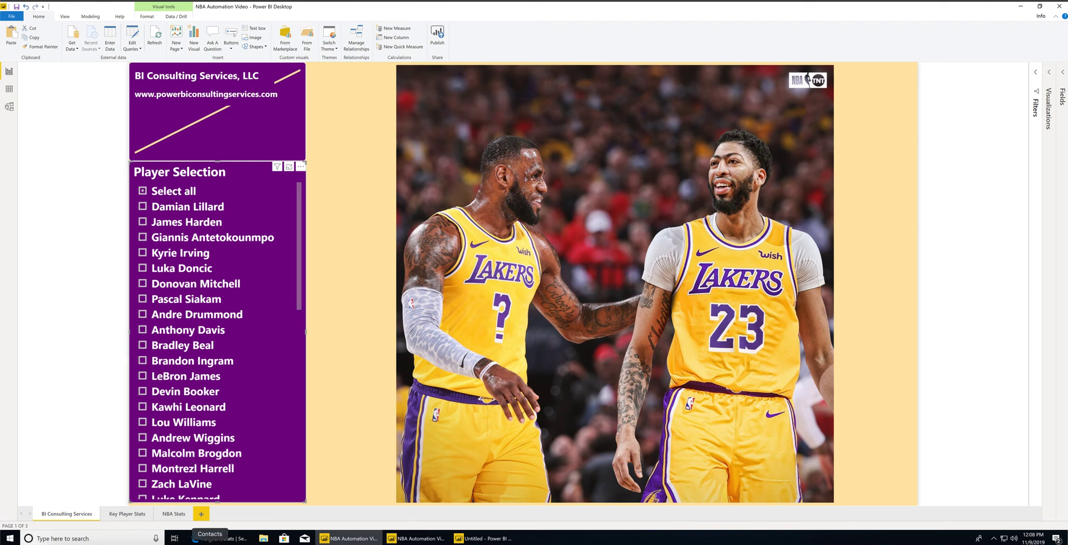
Switch to the Power BI service in the browser, open the NBA Leaders & Stats dashboard and look over its tiles
{"action": "mouse_move", "coordinate": [220, 538]}
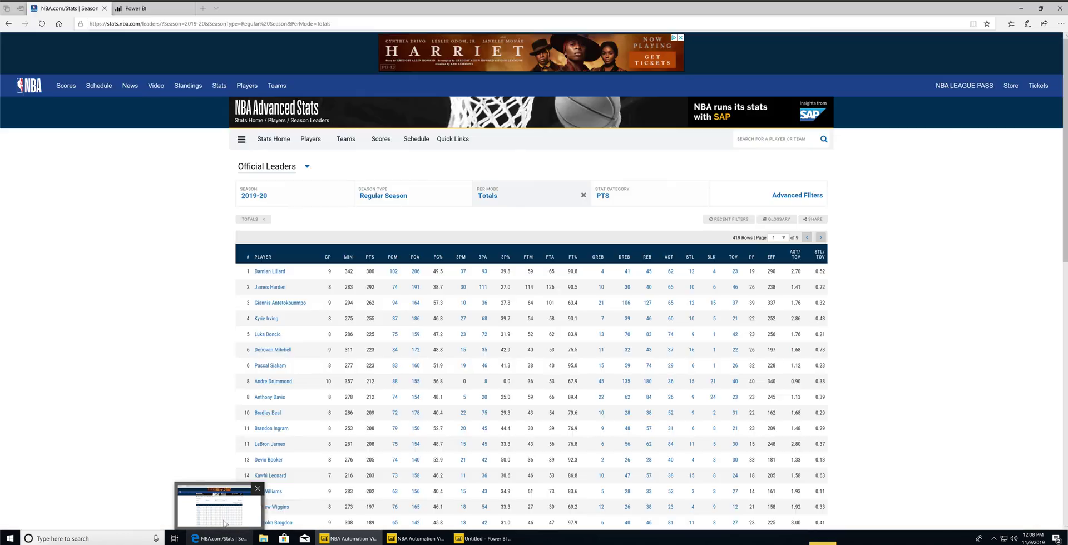
{"action": "left_click", "coordinate": [224, 522]}
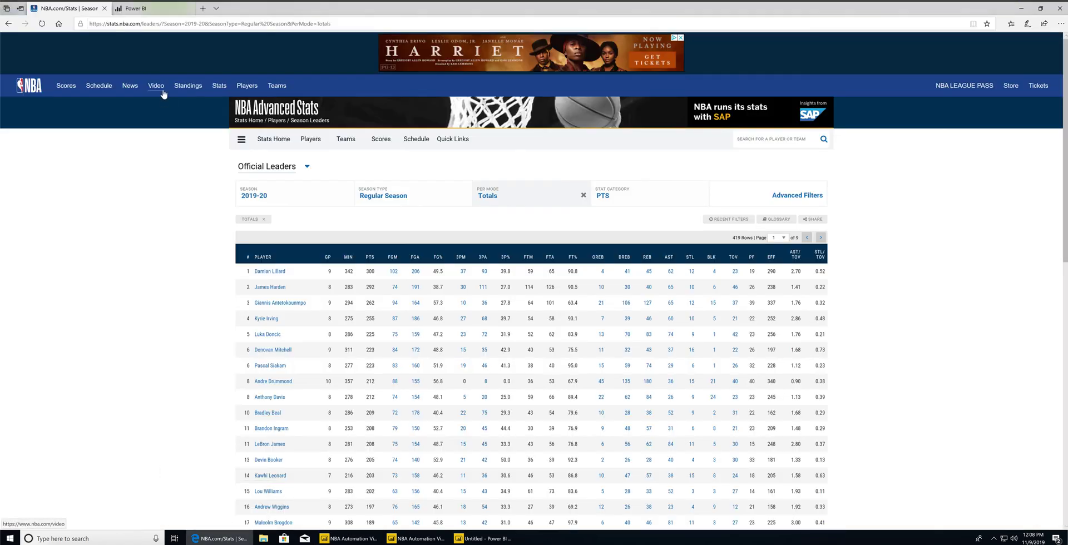
{"action": "left_click", "coordinate": [161, 9]}
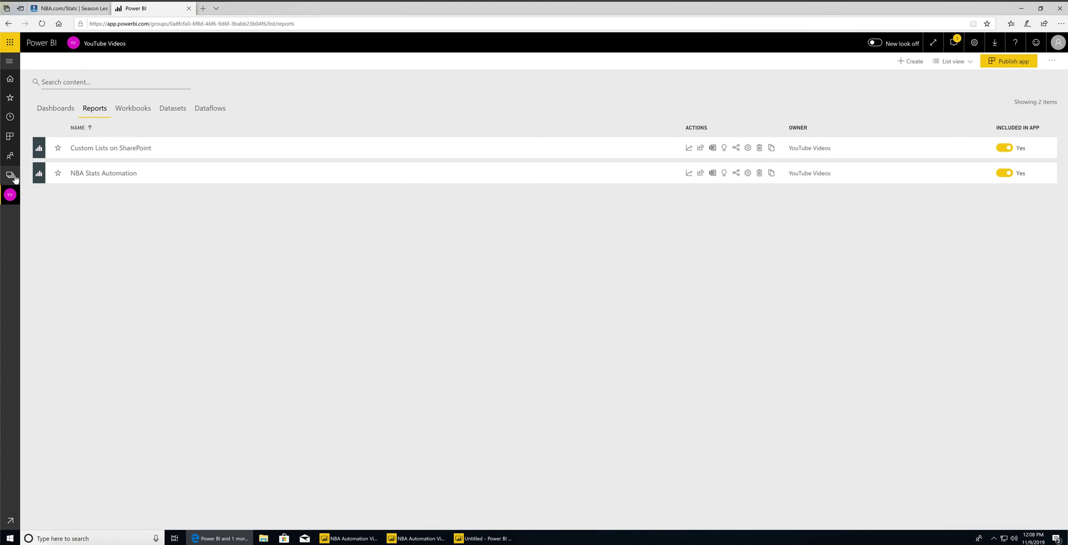
{"action": "left_click", "coordinate": [58, 109]}
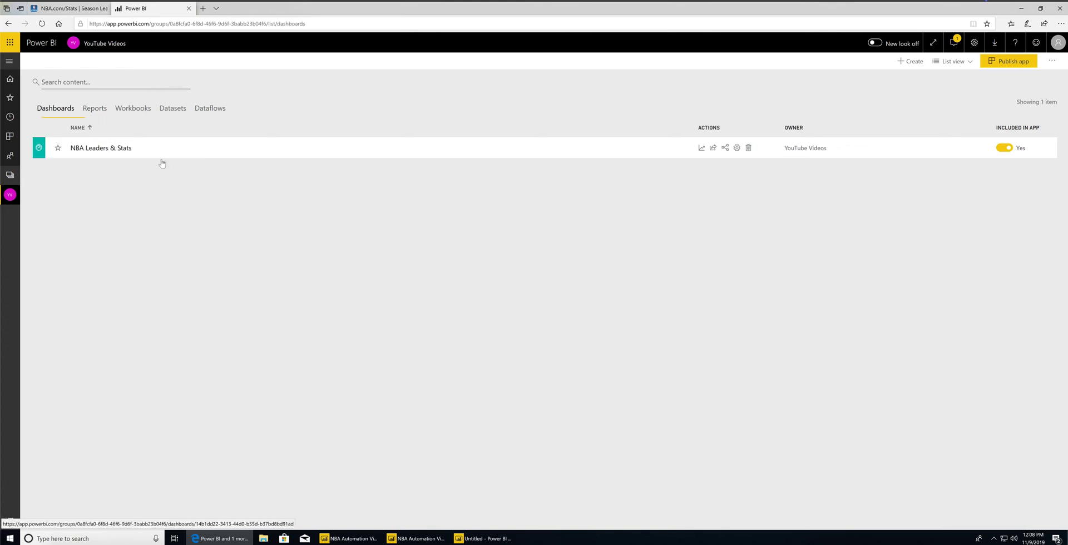
{"action": "left_click", "coordinate": [121, 152]}
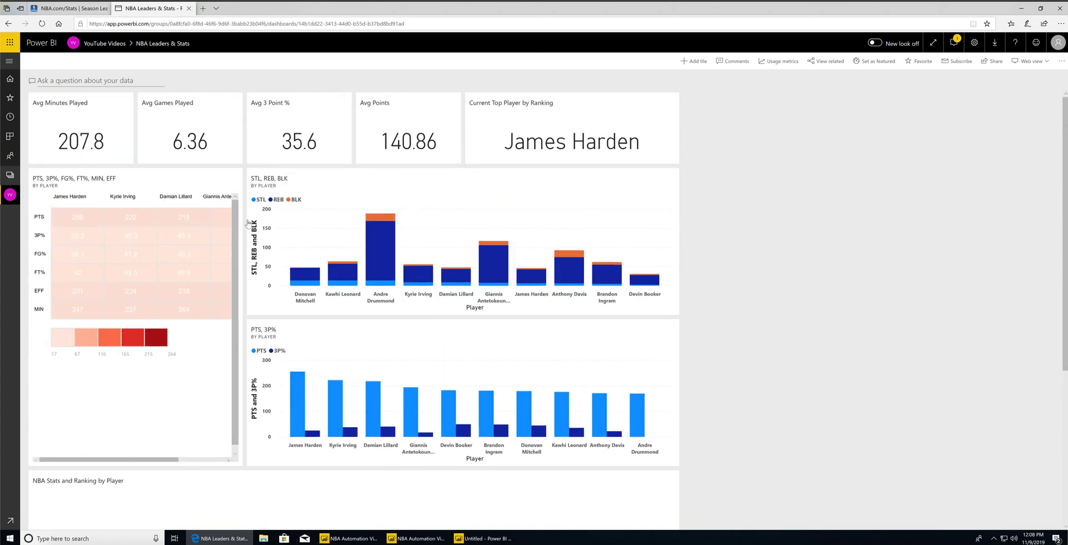
{"action": "scroll", "coordinate": [248, 223], "scroll_direction": "down", "scroll_amount": 5}
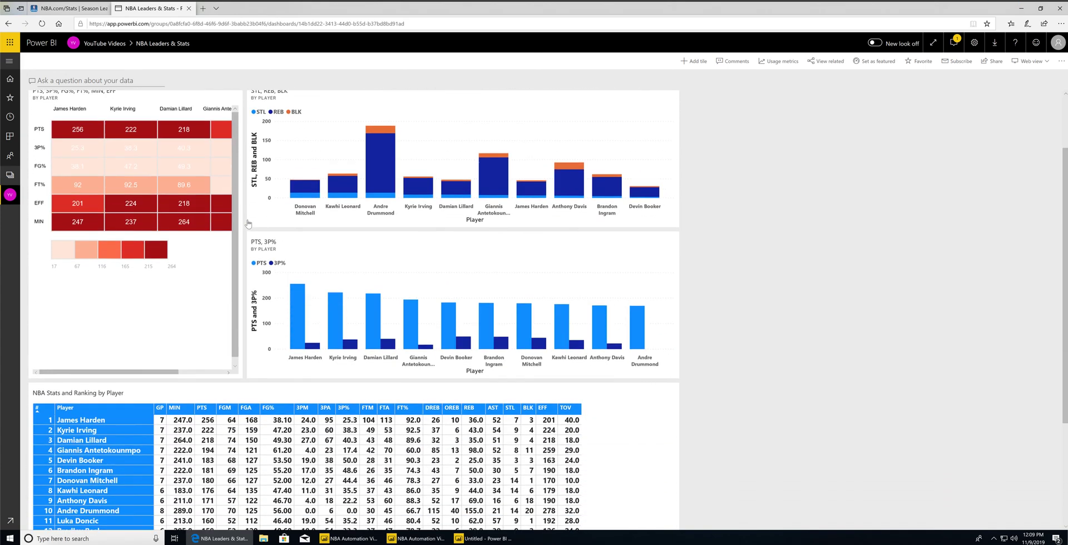
{"action": "scroll", "coordinate": [248, 223], "scroll_direction": "up", "scroll_amount": 4}
{"action": "scroll", "coordinate": [248, 223], "scroll_direction": "up", "scroll_amount": 1}
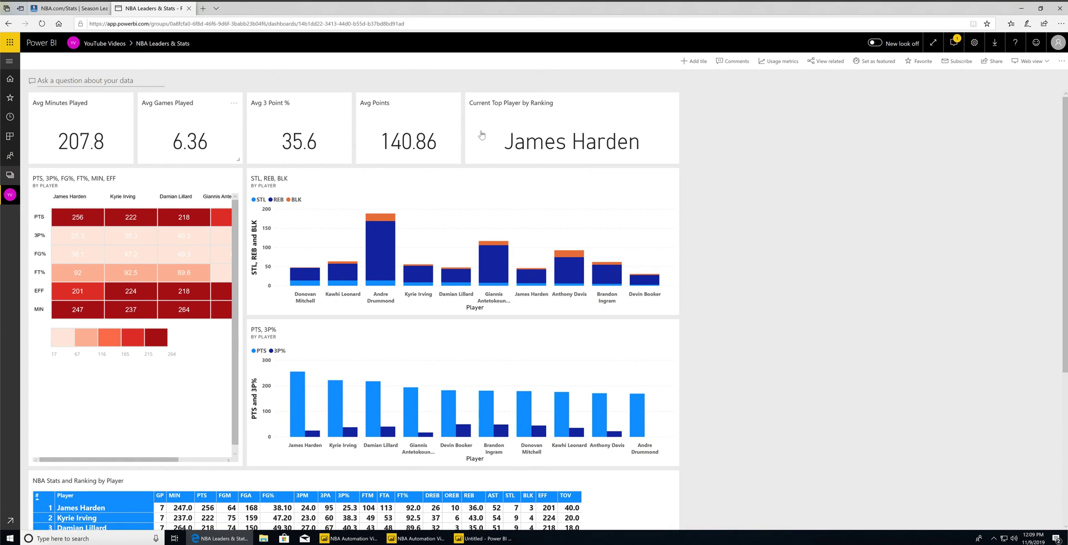
Rearrange the dashboard's top row to start with Current Top Player by Ranking and end with Avg Games Played and Avg Minutes Played after Avg Points
{"action": "left_click_drag", "start_coordinate": [602, 134], "coordinate": [139, 111]}
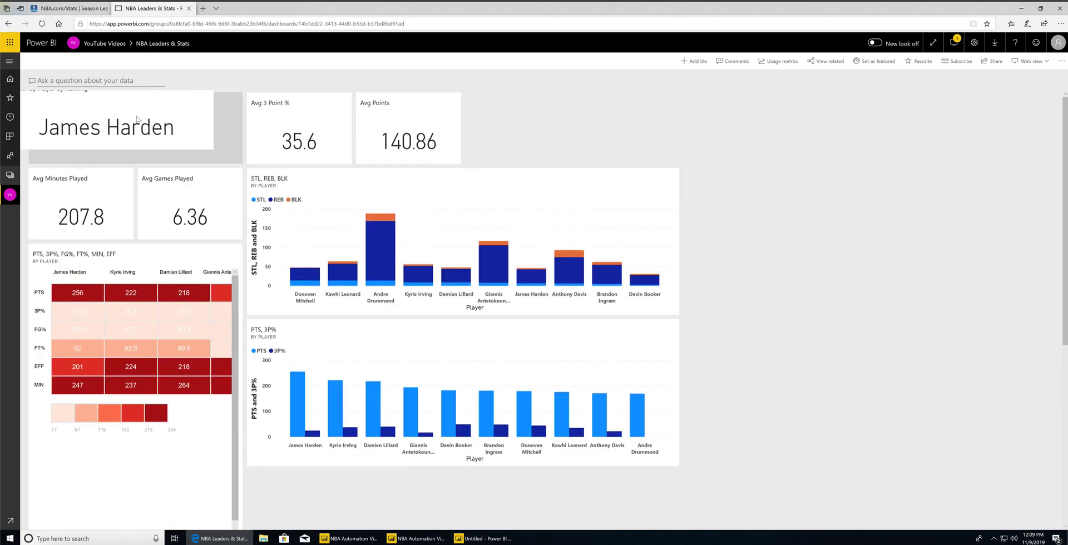
{"action": "left_click_drag", "start_coordinate": [418, 127], "coordinate": [445, 126]}
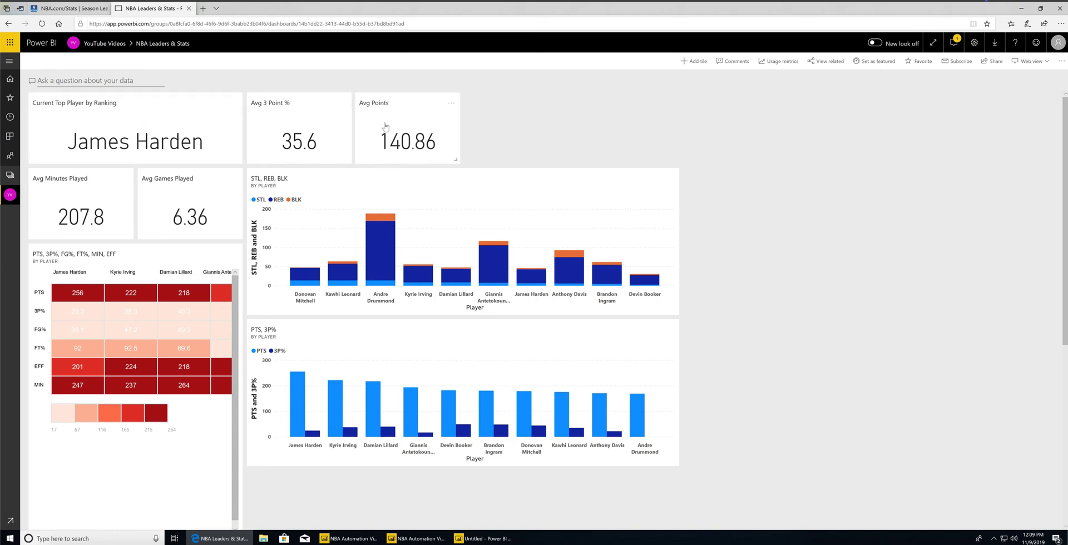
{"action": "left_click_drag", "start_coordinate": [198, 189], "coordinate": [510, 110]}
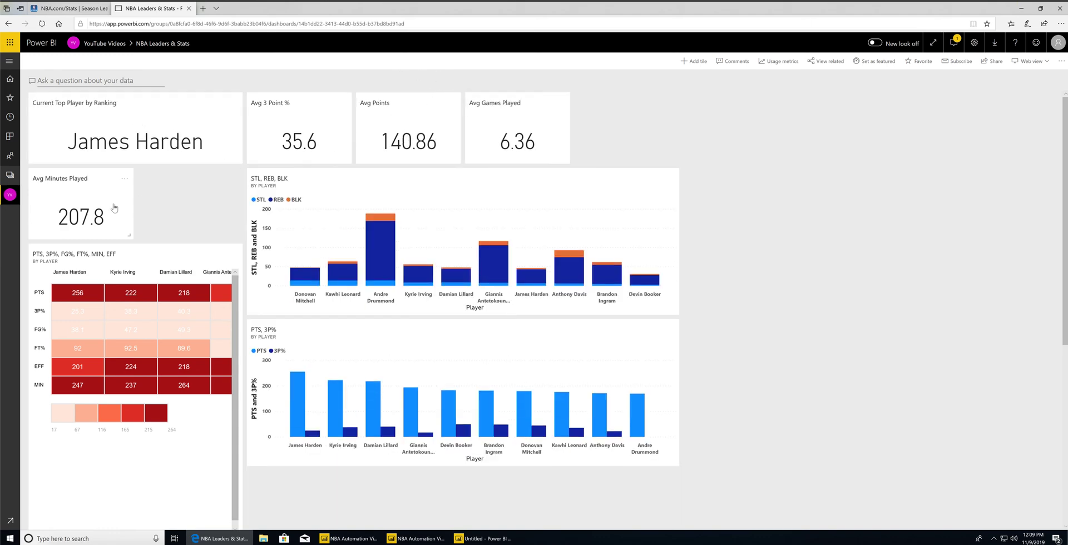
{"action": "left_click_drag", "start_coordinate": [72, 194], "coordinate": [623, 95]}
Examine the rearranged dashboard from the card tiles down through the charts to the NBA Stats and Ranking by Player table
{"action": "scroll", "coordinate": [617, 140], "scroll_direction": "down", "scroll_amount": 4}
{"action": "scroll", "coordinate": [614, 161], "scroll_direction": "up", "scroll_amount": 4}
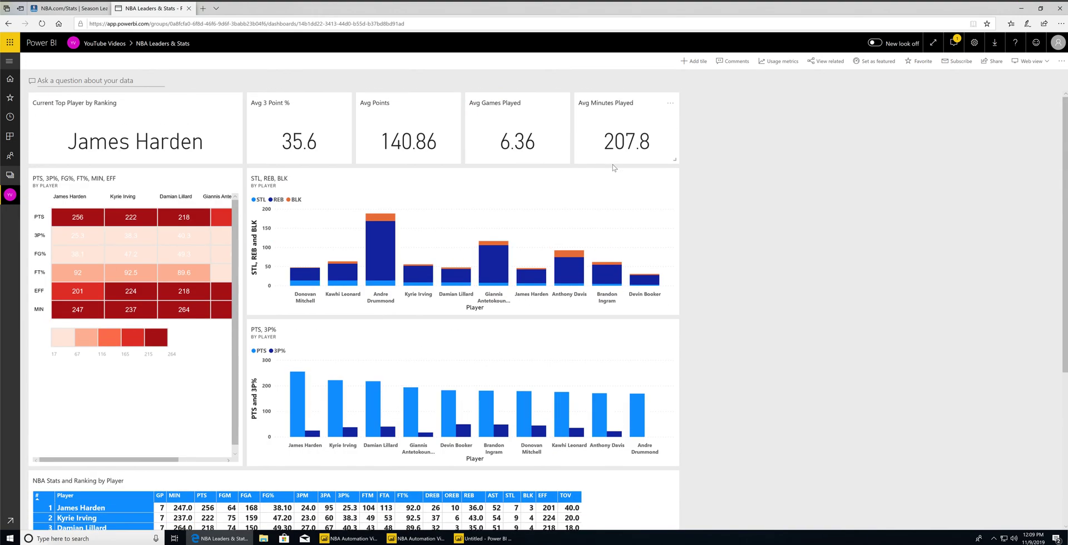
{"action": "scroll", "coordinate": [611, 170], "scroll_direction": "down", "scroll_amount": 4}
{"action": "scroll", "coordinate": [608, 234], "scroll_direction": "up", "scroll_amount": 4}
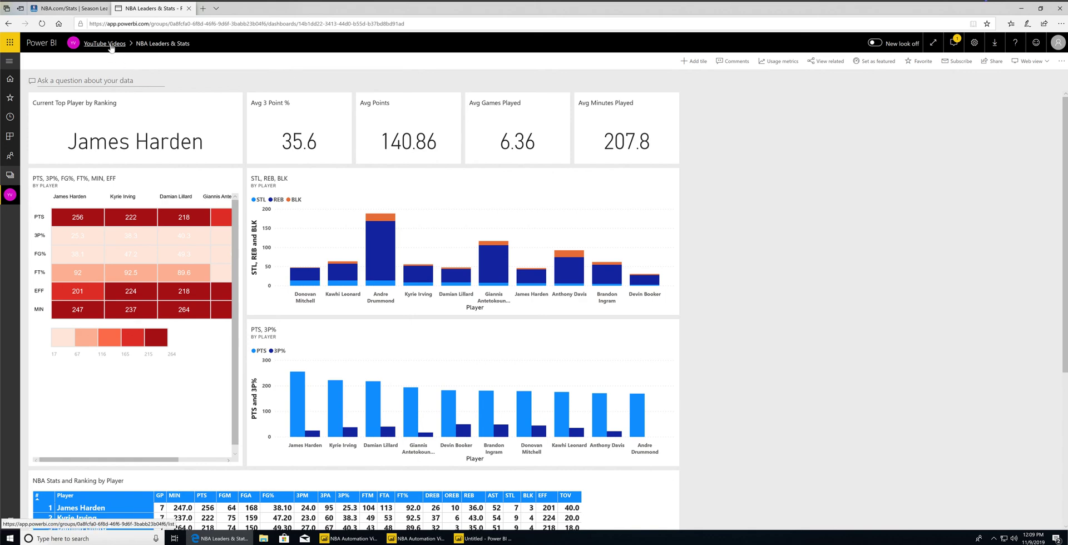
{"action": "scroll", "coordinate": [818, 301], "scroll_direction": "down", "scroll_amount": 3}
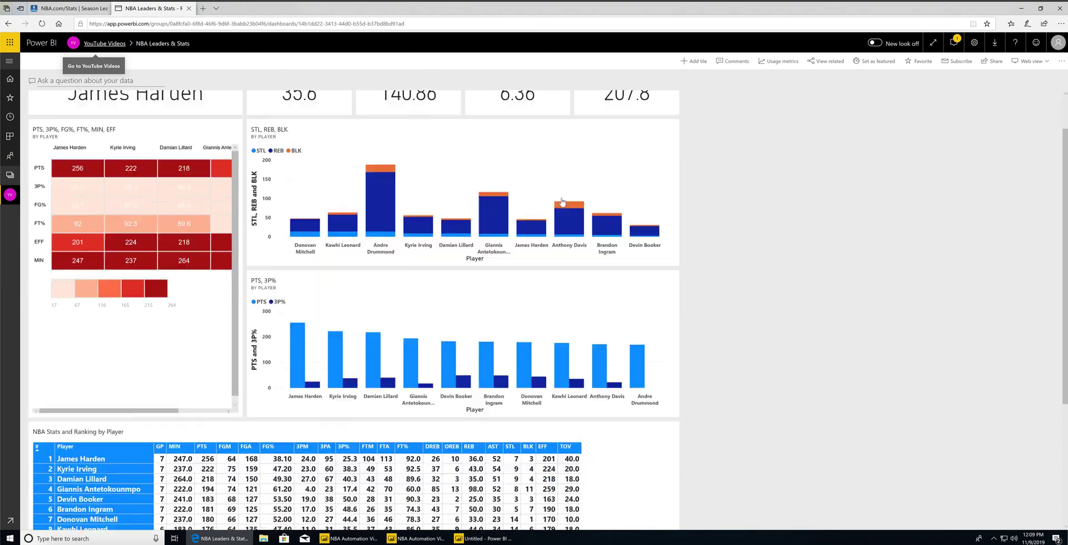
{"action": "scroll", "coordinate": [819, 301], "scroll_direction": "down", "scroll_amount": 1}
{"action": "scroll", "coordinate": [819, 301], "scroll_direction": "up", "scroll_amount": 4}
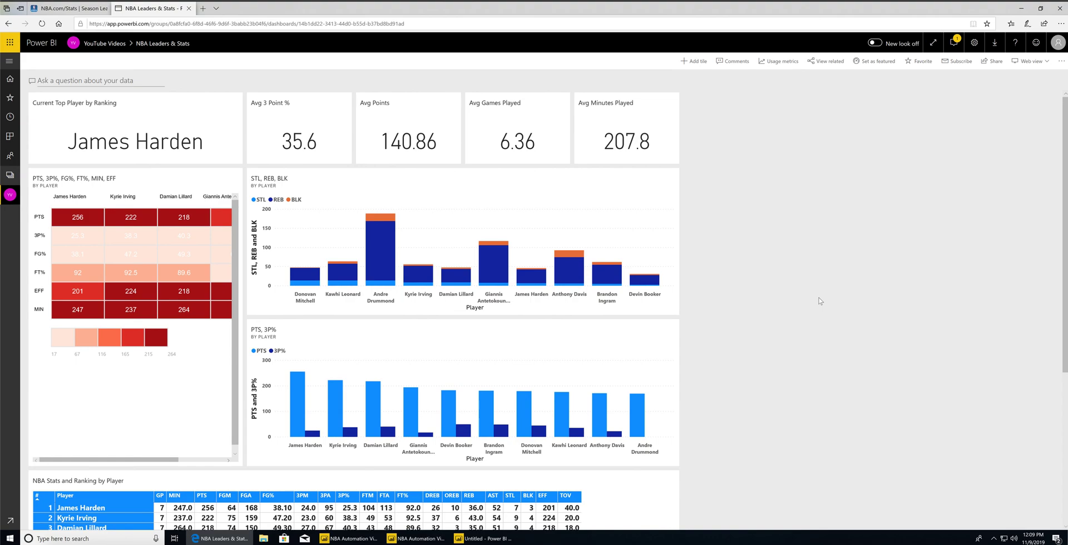
{"action": "scroll", "coordinate": [819, 301], "scroll_direction": "down", "scroll_amount": 4}
{"action": "scroll", "coordinate": [819, 301], "scroll_direction": "up", "scroll_amount": 4}
Return to the finished NBA report in Power BI Desktop and add Damian Lillard, James Harden and Giannis Antetokounmpo to the player selection
{"action": "left_click", "coordinate": [350, 538]}
{"action": "left_click", "coordinate": [460, 539]}
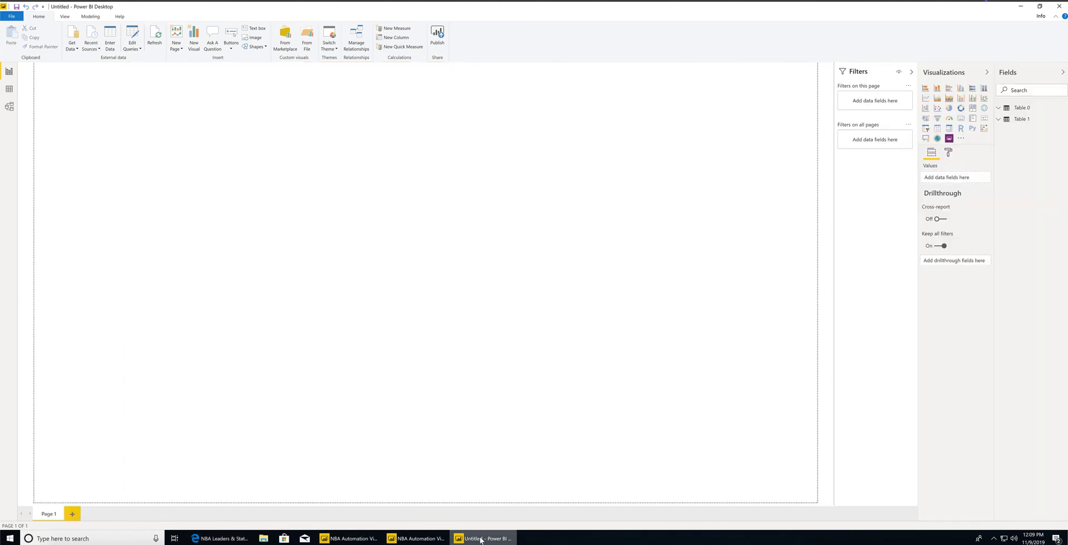
{"action": "left_click", "coordinate": [350, 538]}
{"action": "scroll", "coordinate": [260, 355], "scroll_direction": "down", "scroll_amount": 3}
{"action": "scroll", "coordinate": [221, 265], "scroll_direction": "up", "scroll_amount": 3}
{"action": "left_click", "coordinate": [186, 206]}
{"action": "left_click", "coordinate": [188, 224]}
{"action": "left_click", "coordinate": [187, 239]}
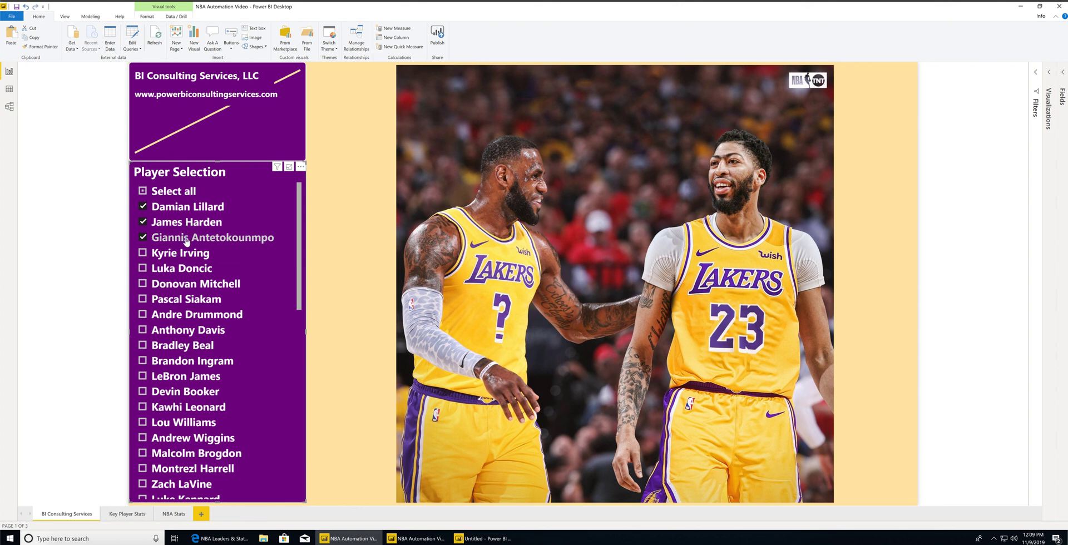
Review the Key Player Stats and NBA Stats pages for the selected players and return to the BI Consulting Services page
{"action": "left_click", "coordinate": [126, 517]}
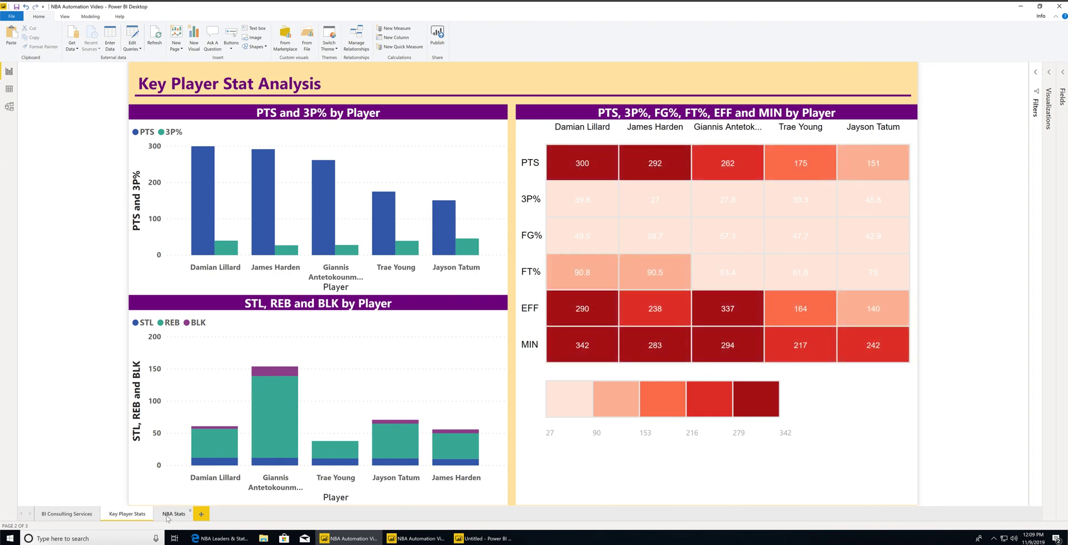
{"action": "left_click", "coordinate": [168, 514]}
{"action": "left_click", "coordinate": [128, 517]}
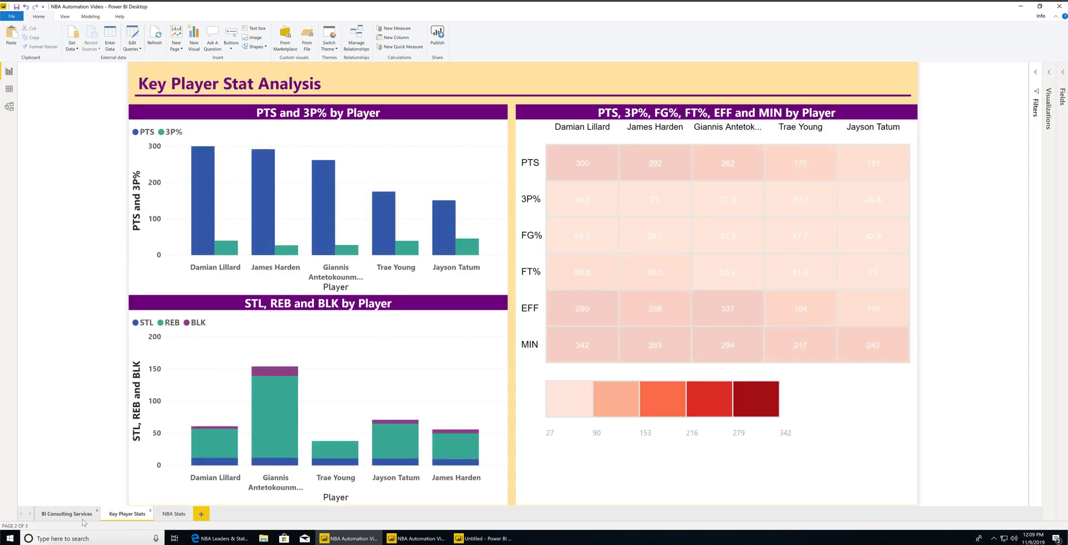
{"action": "left_click", "coordinate": [82, 517]}
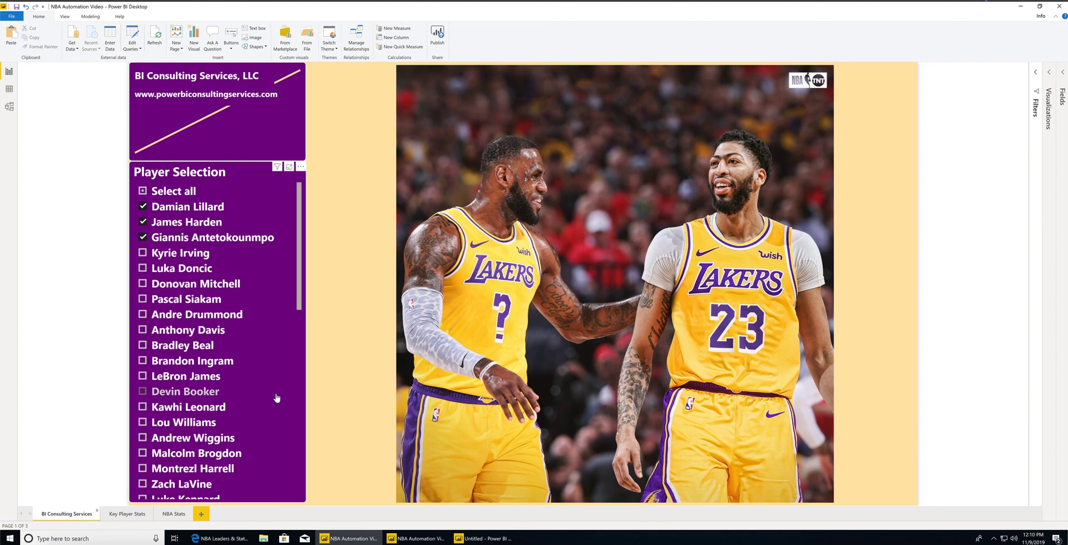
{"action": "scroll", "coordinate": [278, 399], "scroll_direction": "down", "scroll_amount": 4}
{"action": "scroll", "coordinate": [276, 398], "scroll_direction": "down", "scroll_amount": 2}
{"action": "scroll", "coordinate": [276, 397], "scroll_direction": "up", "scroll_amount": 6}
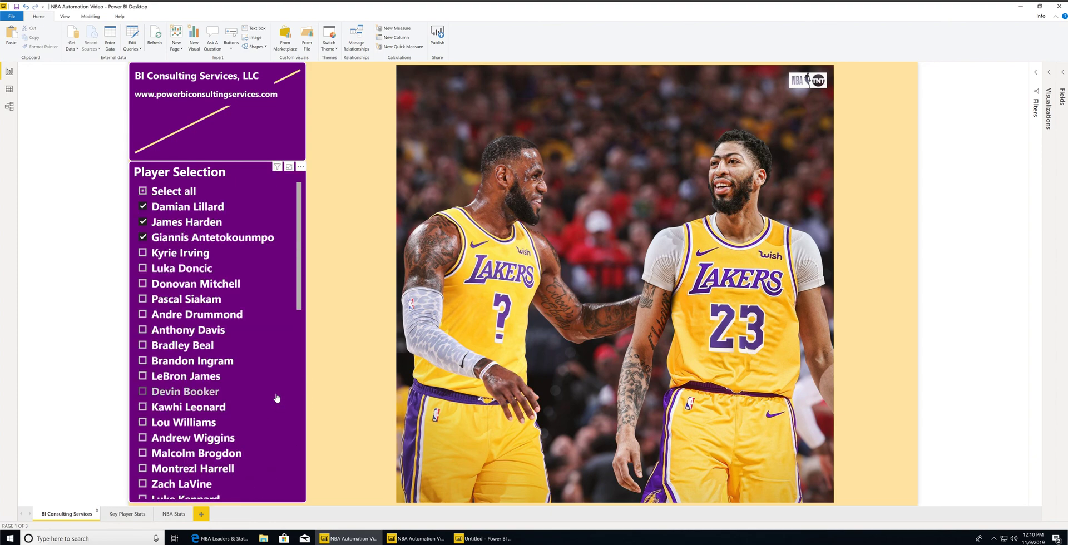